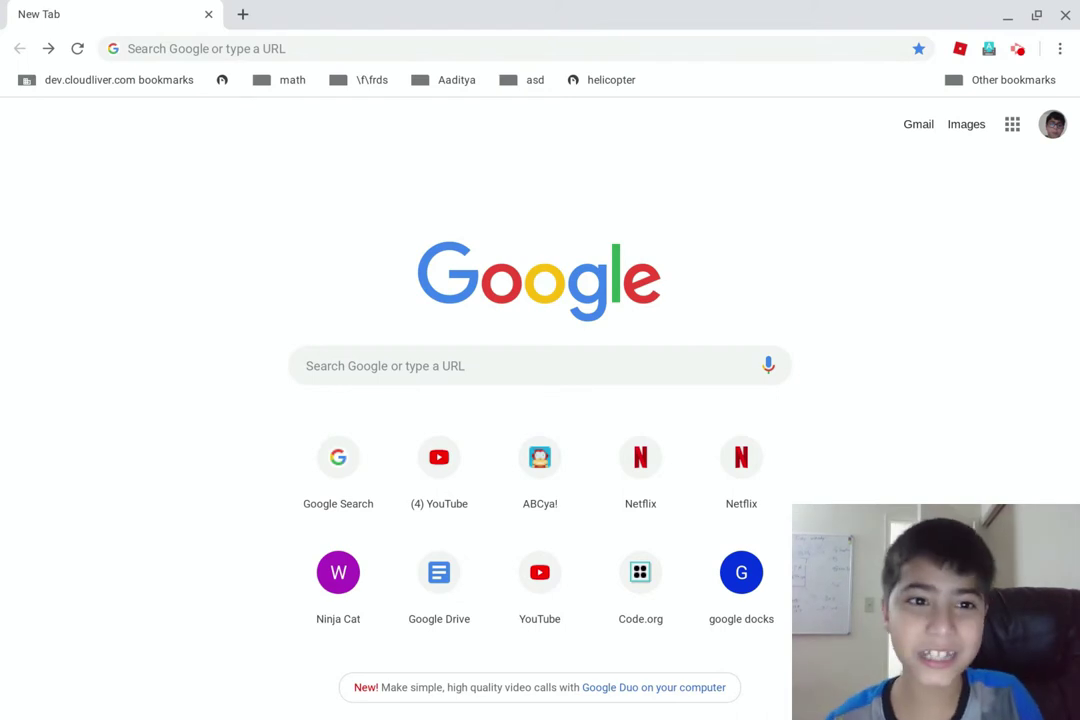
Search Google for 'google sites' from the Chrome address bar
click(215, 46)
text(google)
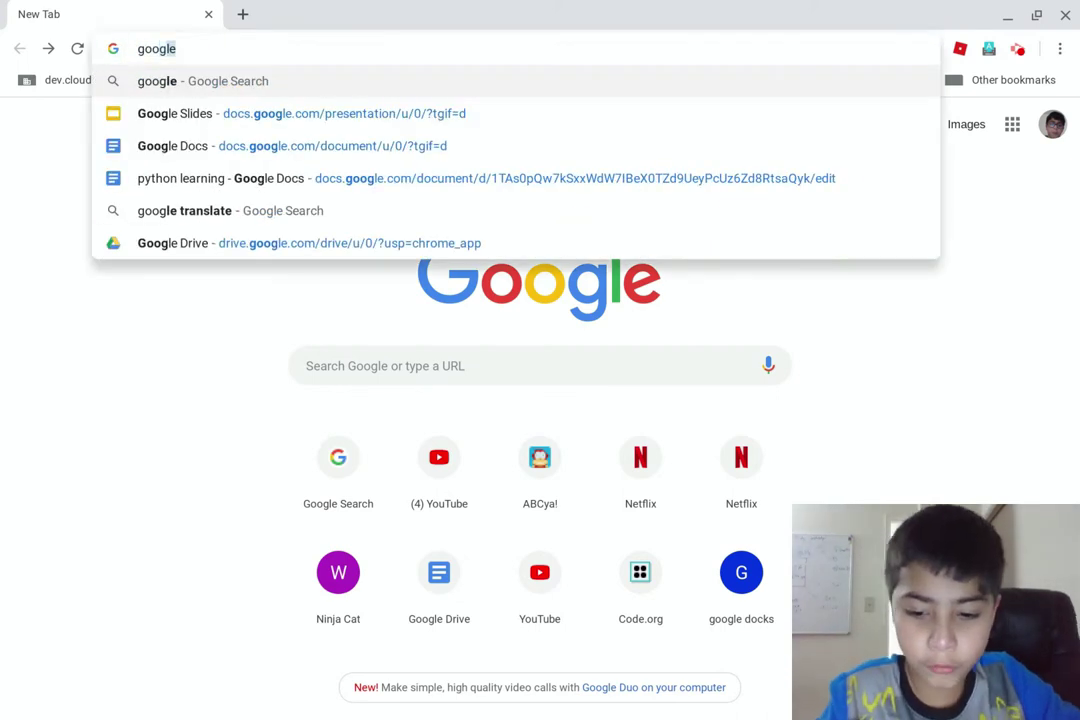
text( s)
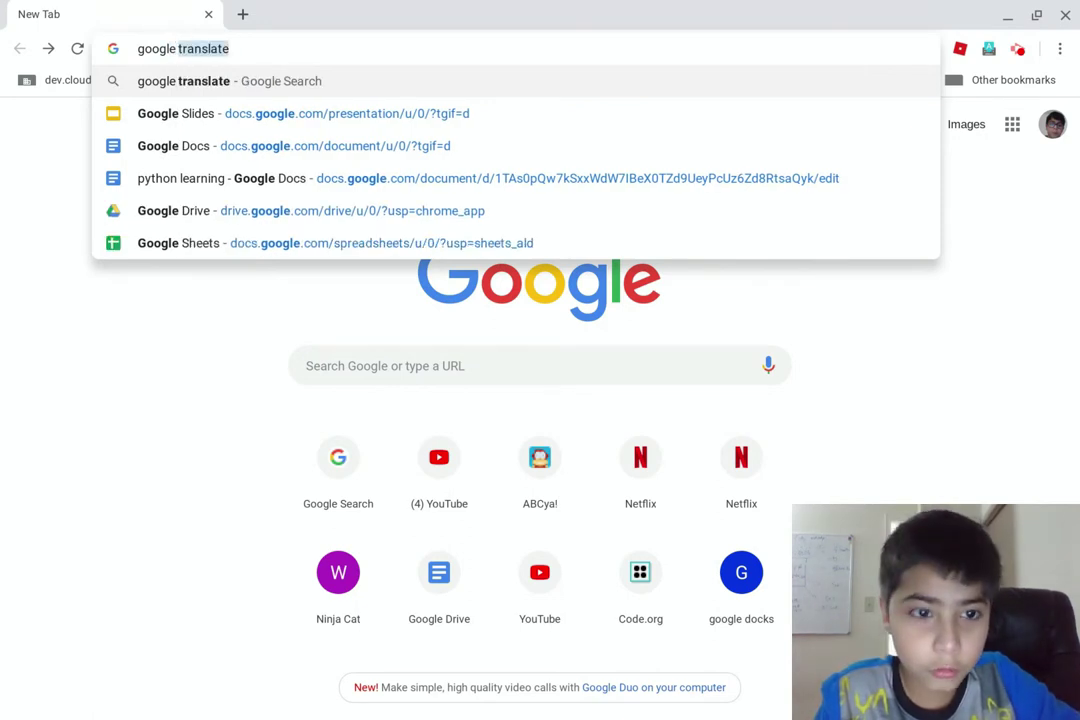
text(ites)
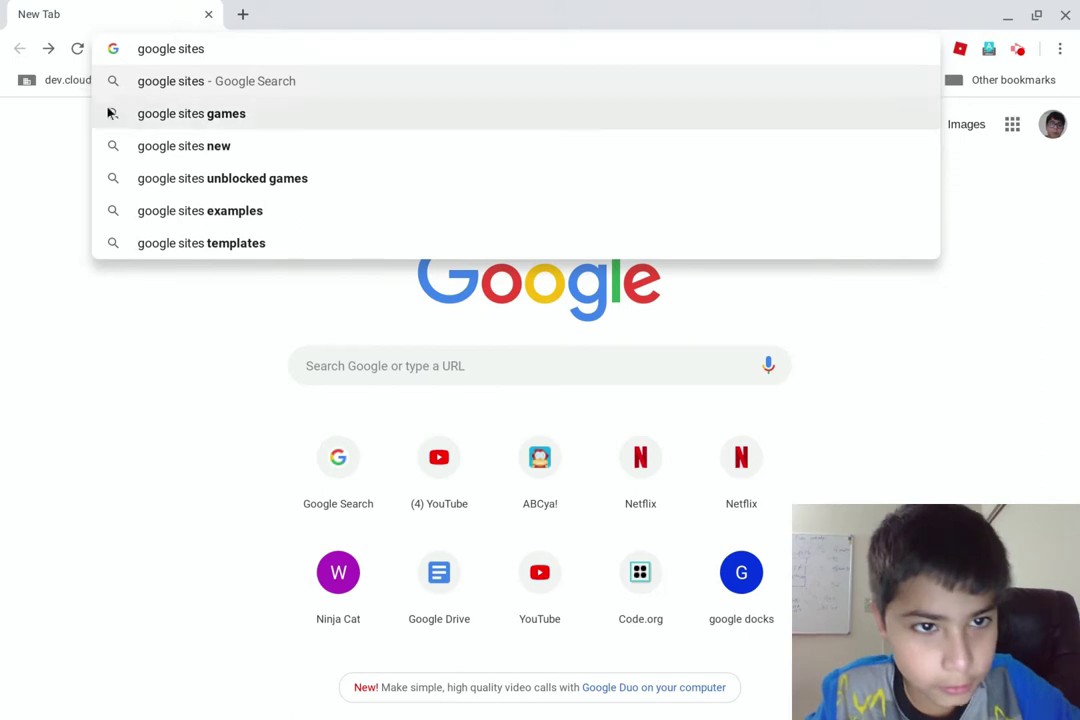
key(Return)
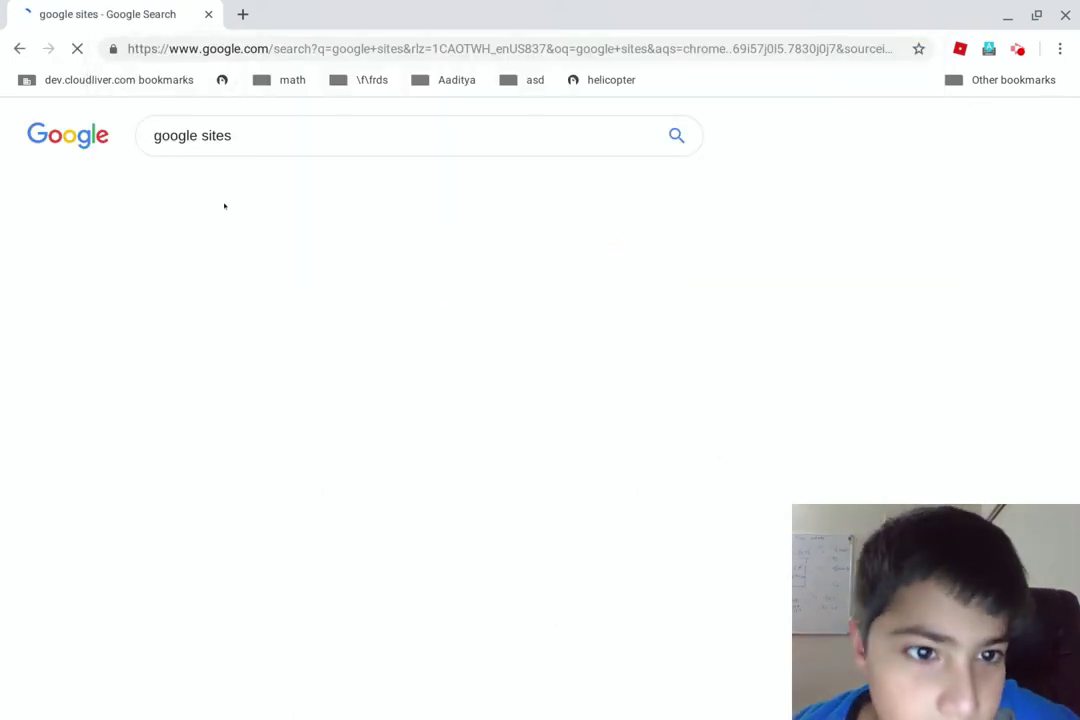
Change the query to 'google sheet' and open the top Google Sheets result
click(240, 137)
drag(240, 137, 177, 137)
key(BackSpace)
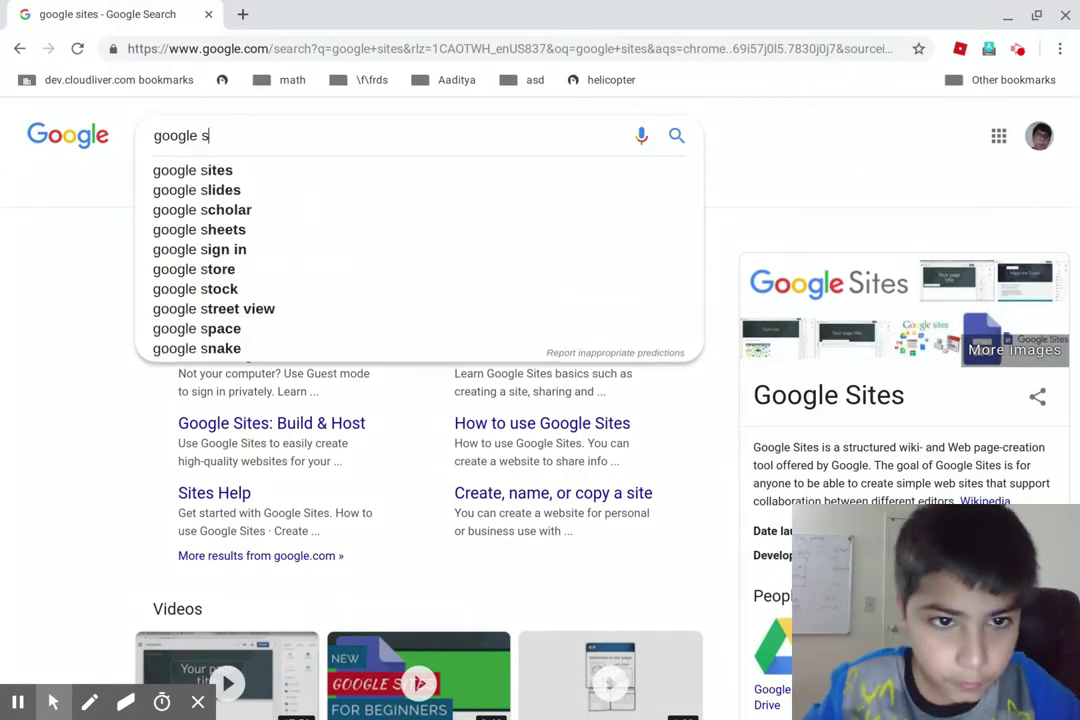
text(heet)
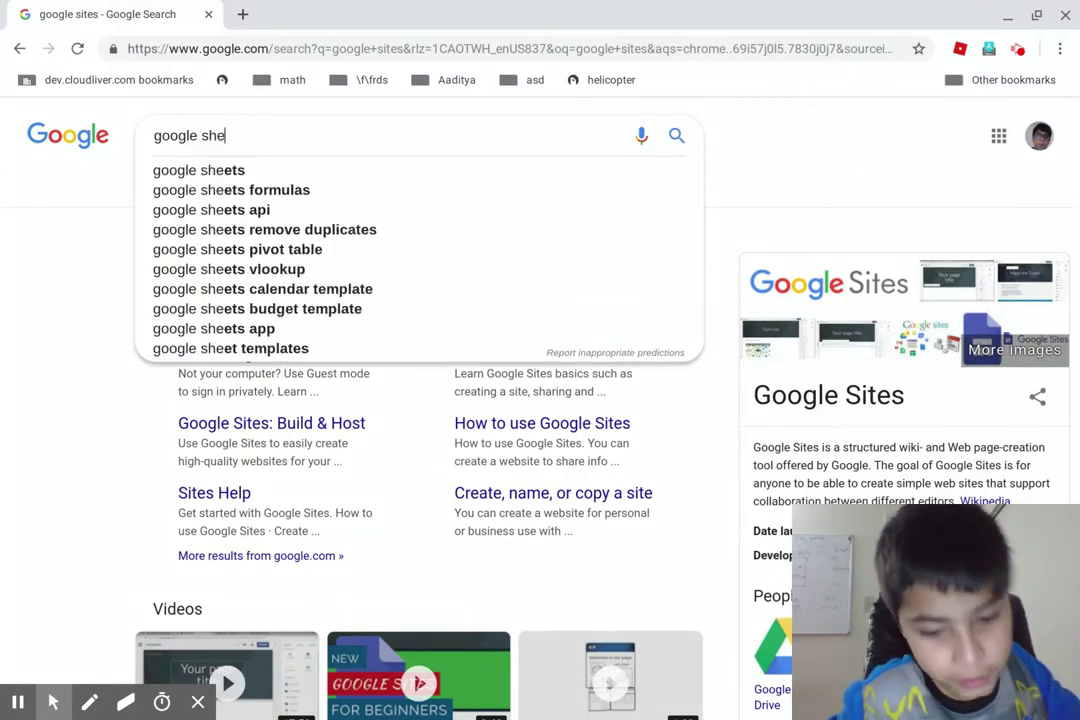
key(Return)
click(205, 258)
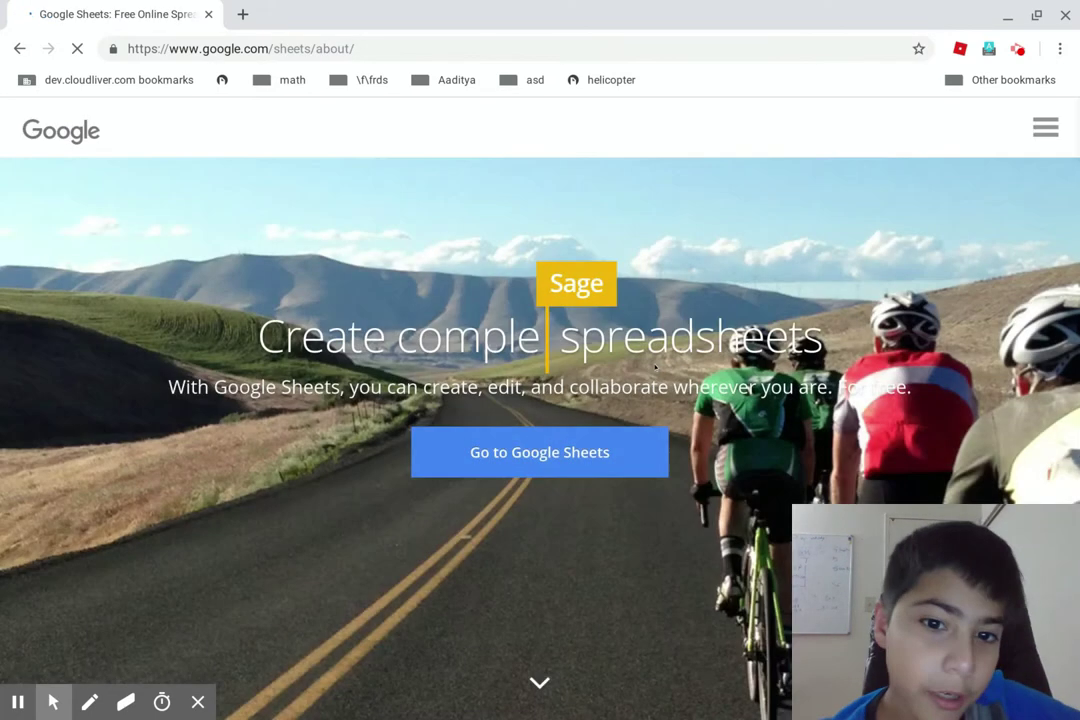
Go to the Google Sheets home page and start a Blank spreadsheet
click(434, 458)
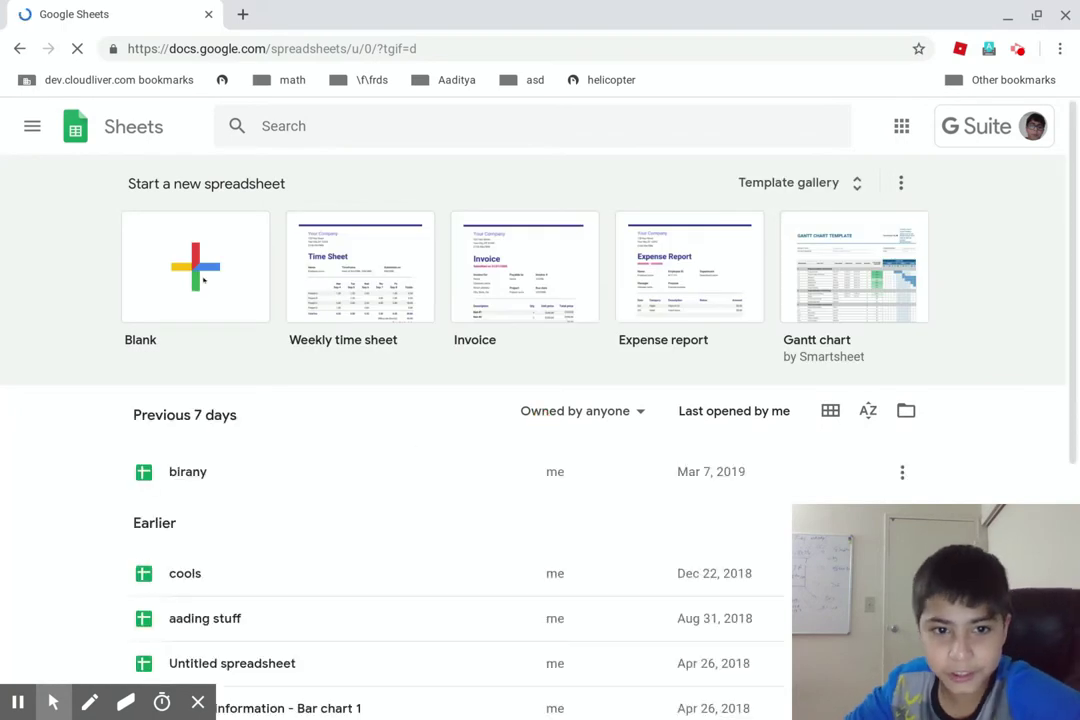
click(206, 275)
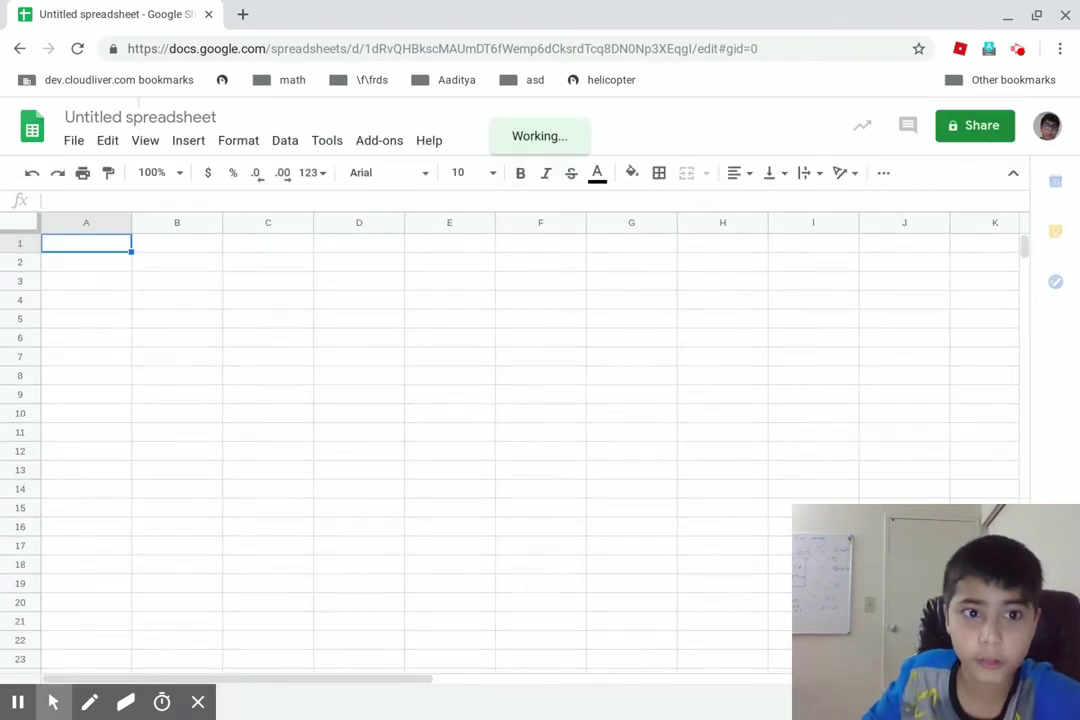
Rename the spreadsheet to 'super hero names', then type 'thor' into A1
click(80, 117)
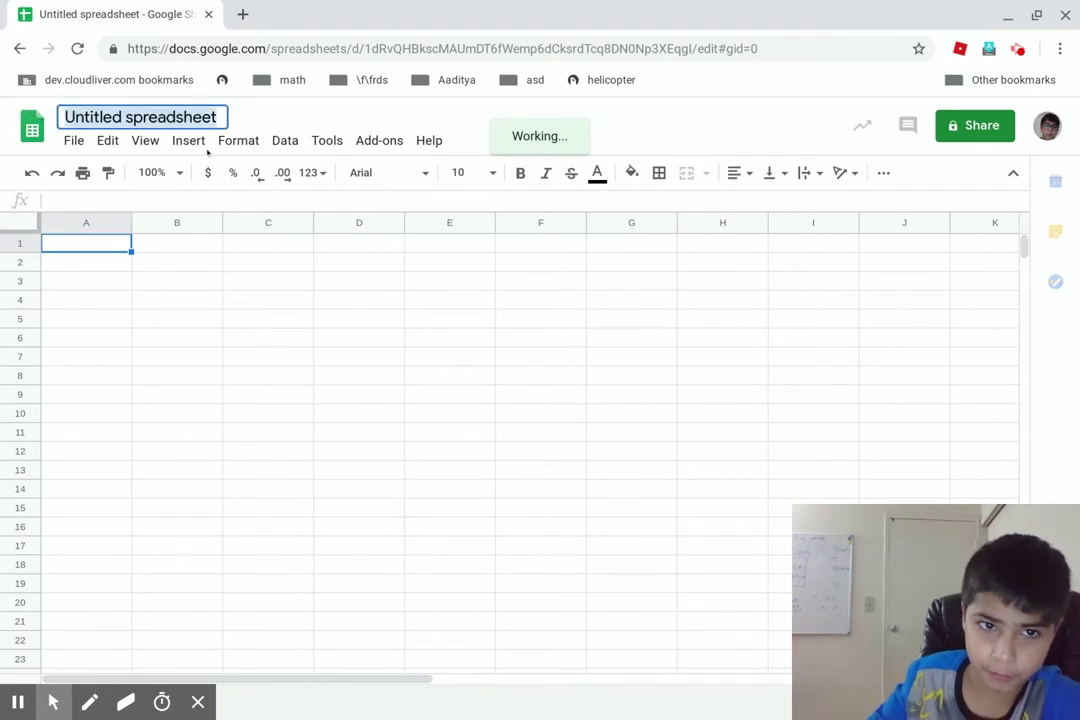
key(BackSpace)
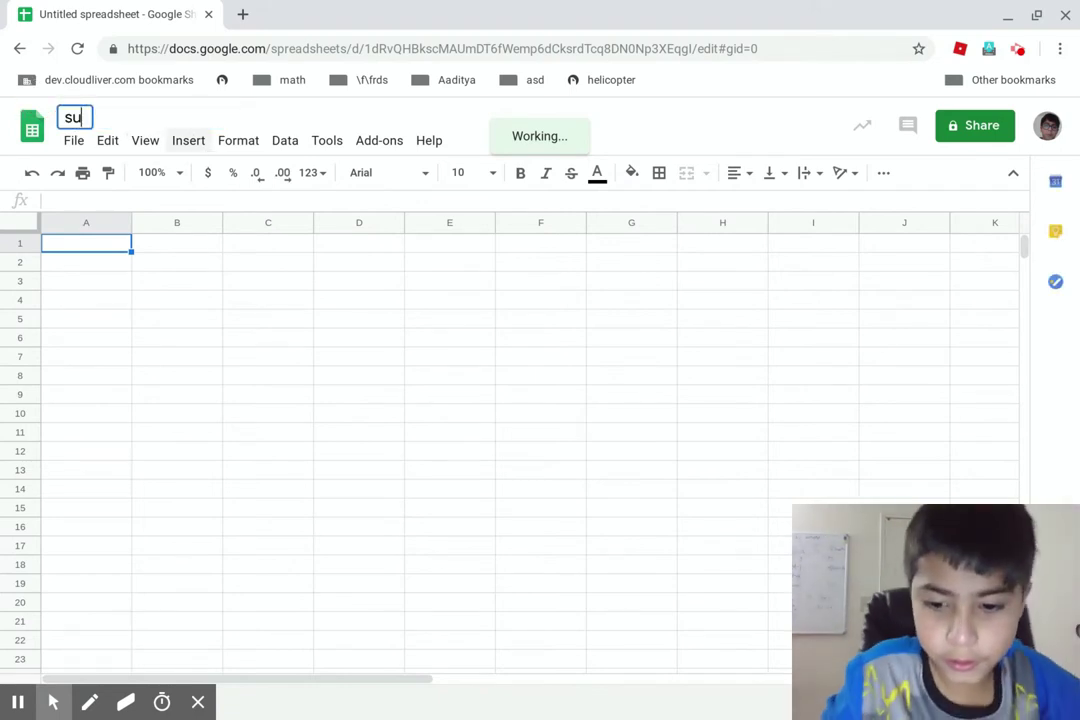
text(super her)
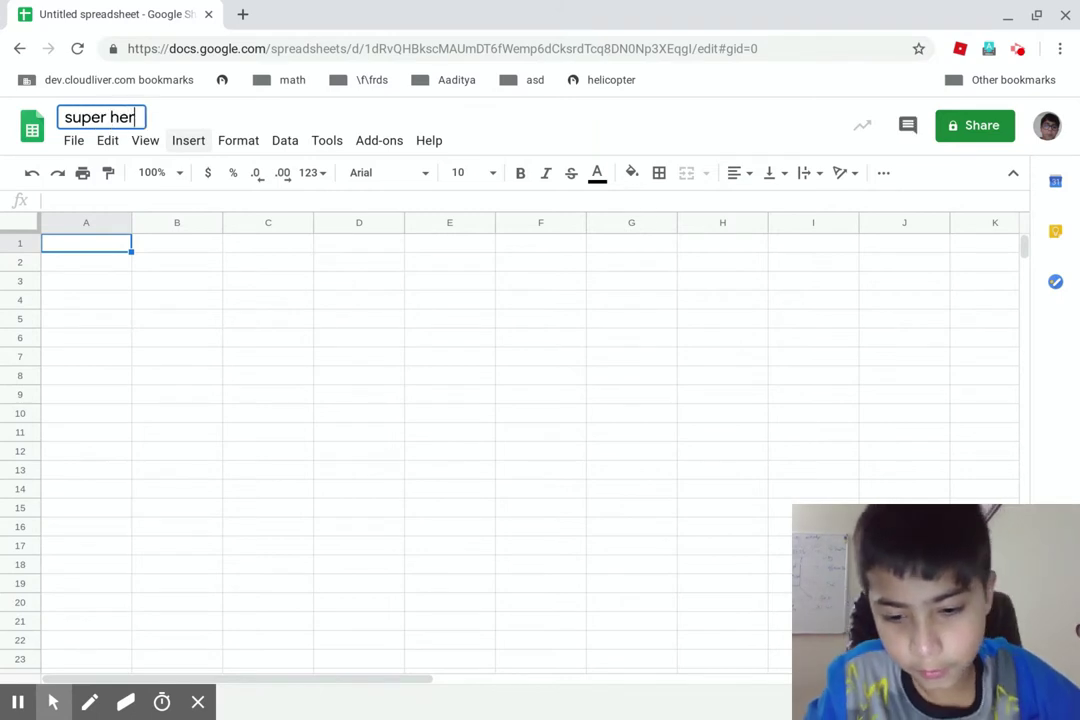
text(o names)
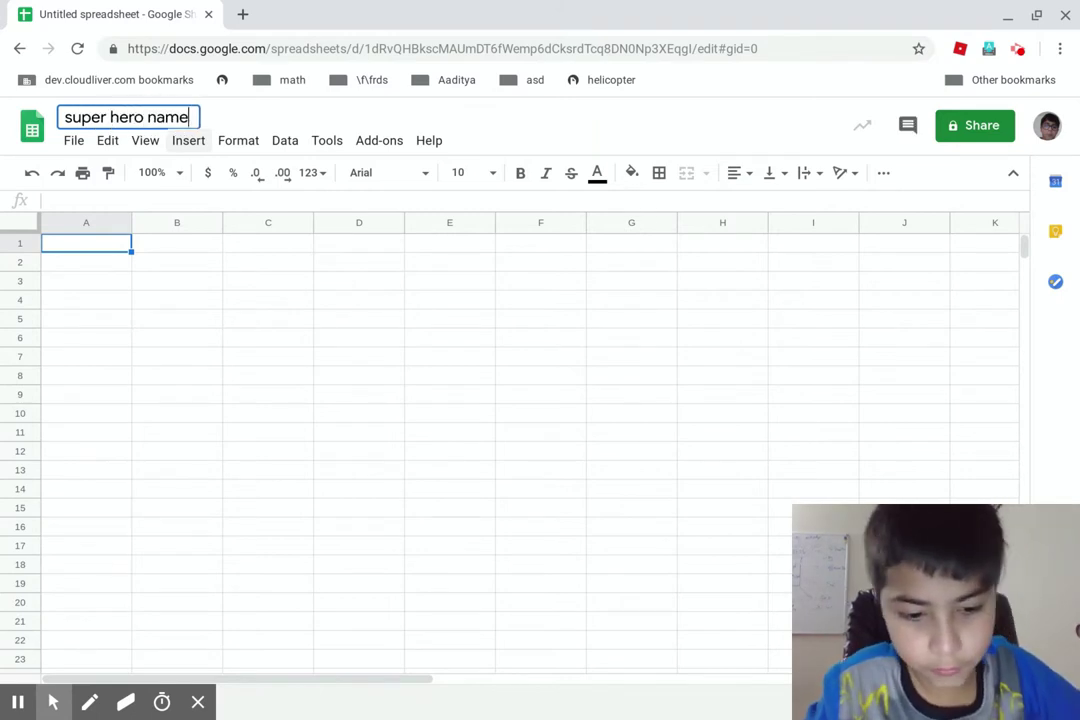
click(102, 245)
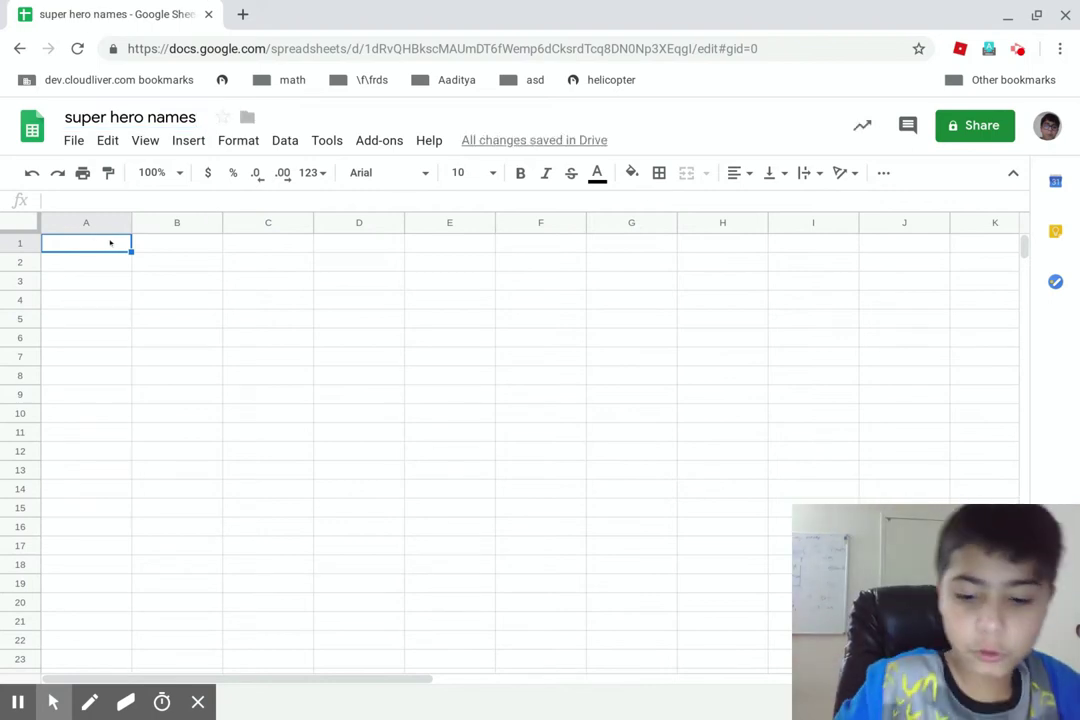
text(thor)
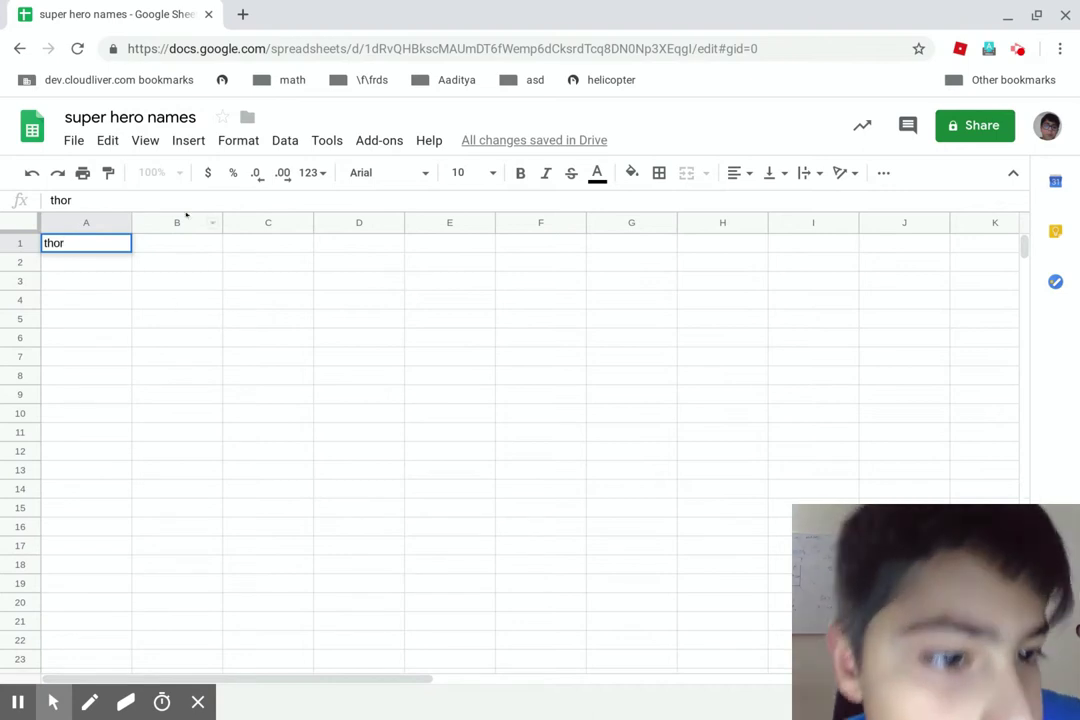
click(180, 242)
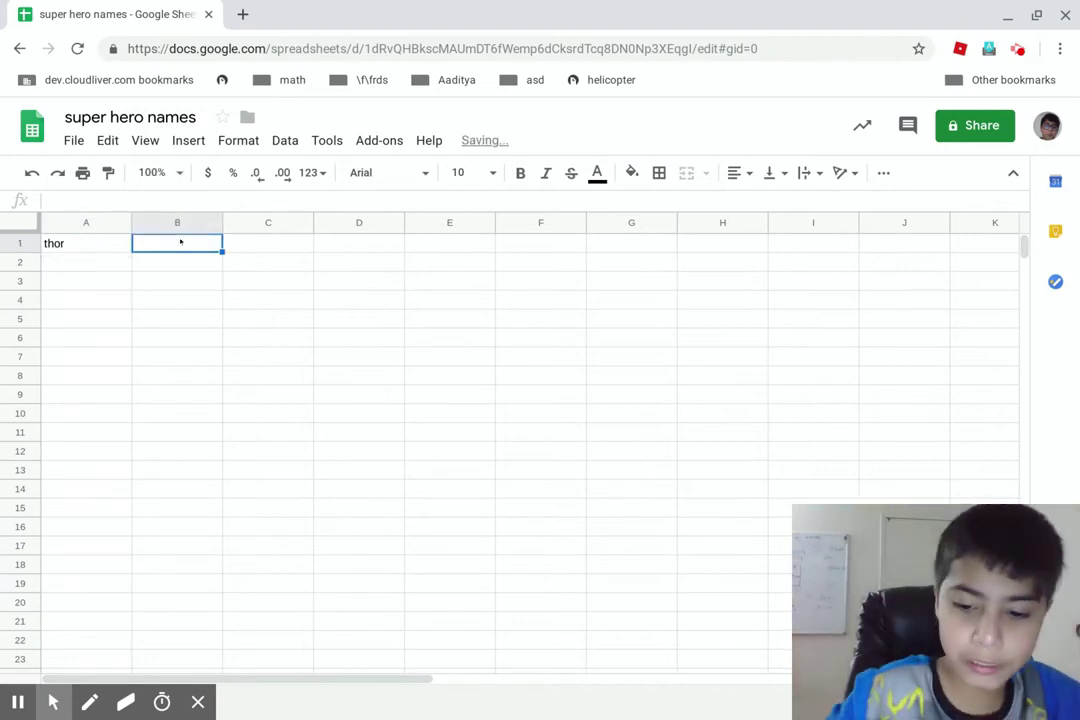
text(loki)
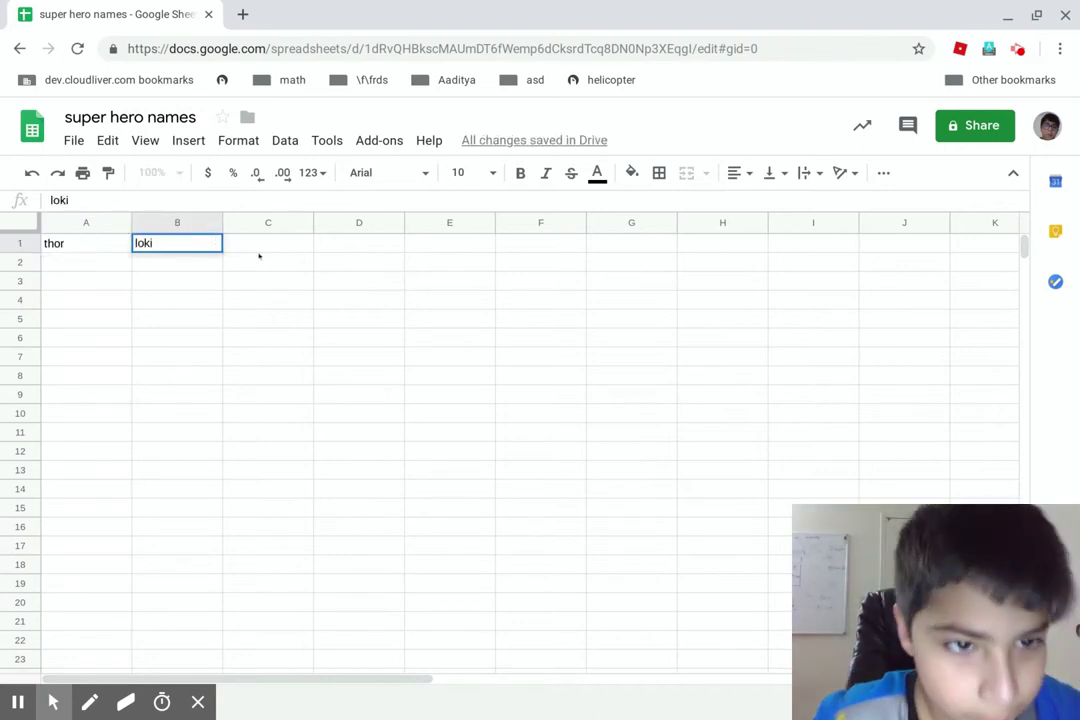
click(262, 240)
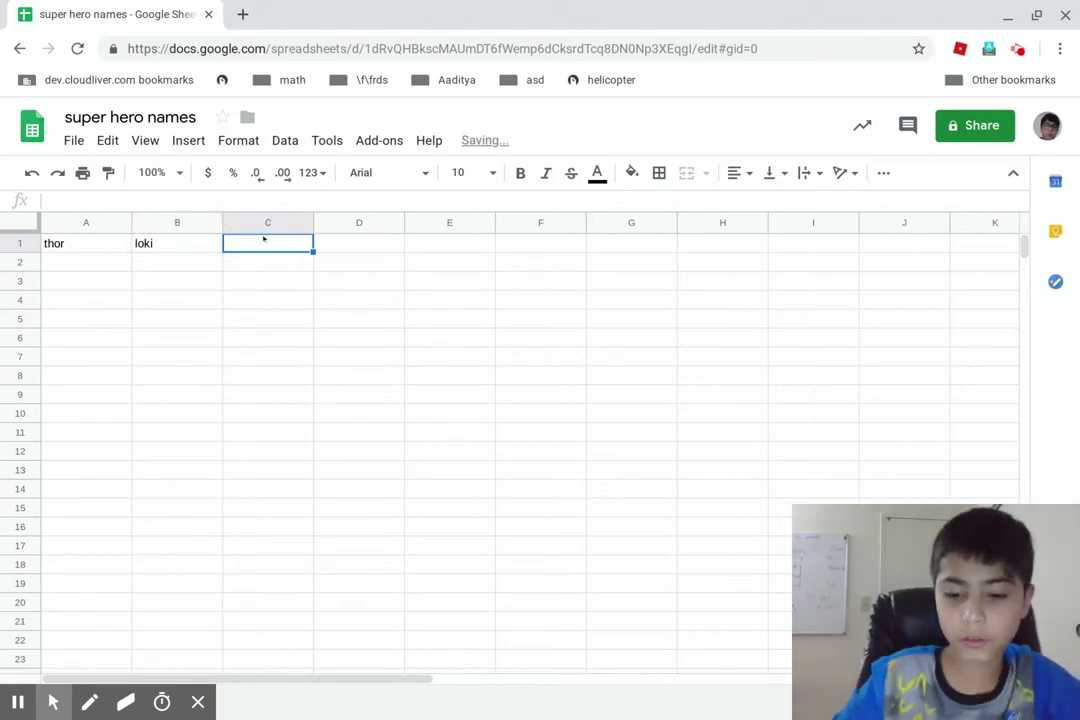
text(iron man)
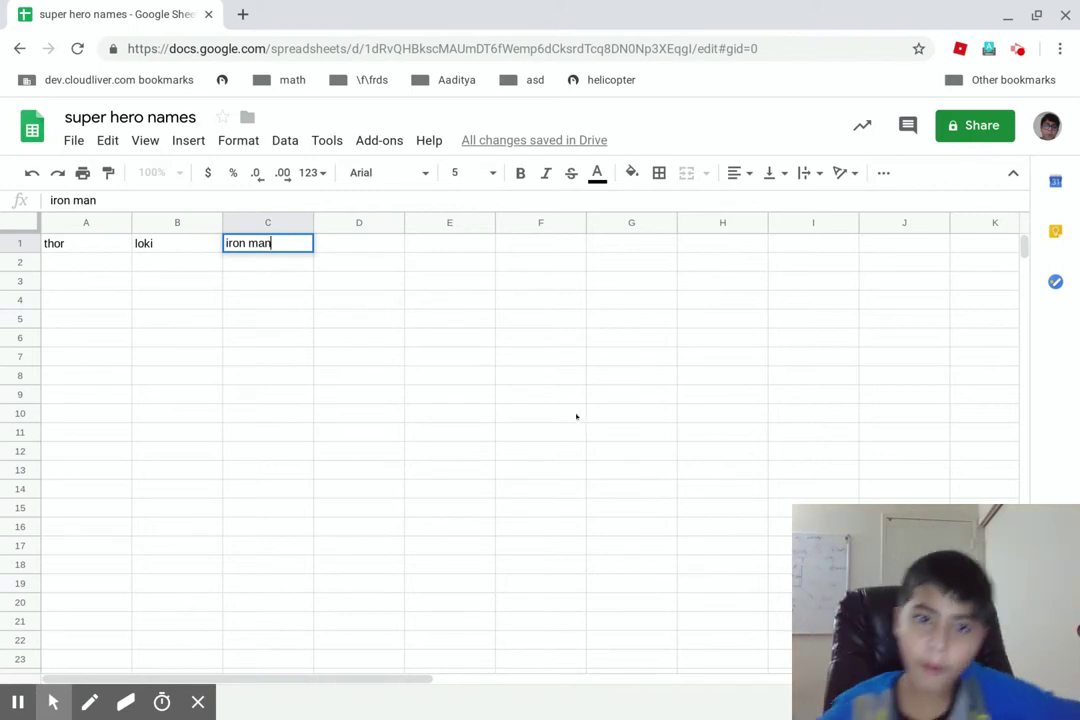
key(BackSpace)
key(BackSpace)
key(BackSpace)
key(BackSpace)
key(BackSpace)
key(BackSpace)
key(BackSpace)
key(BackSpace)
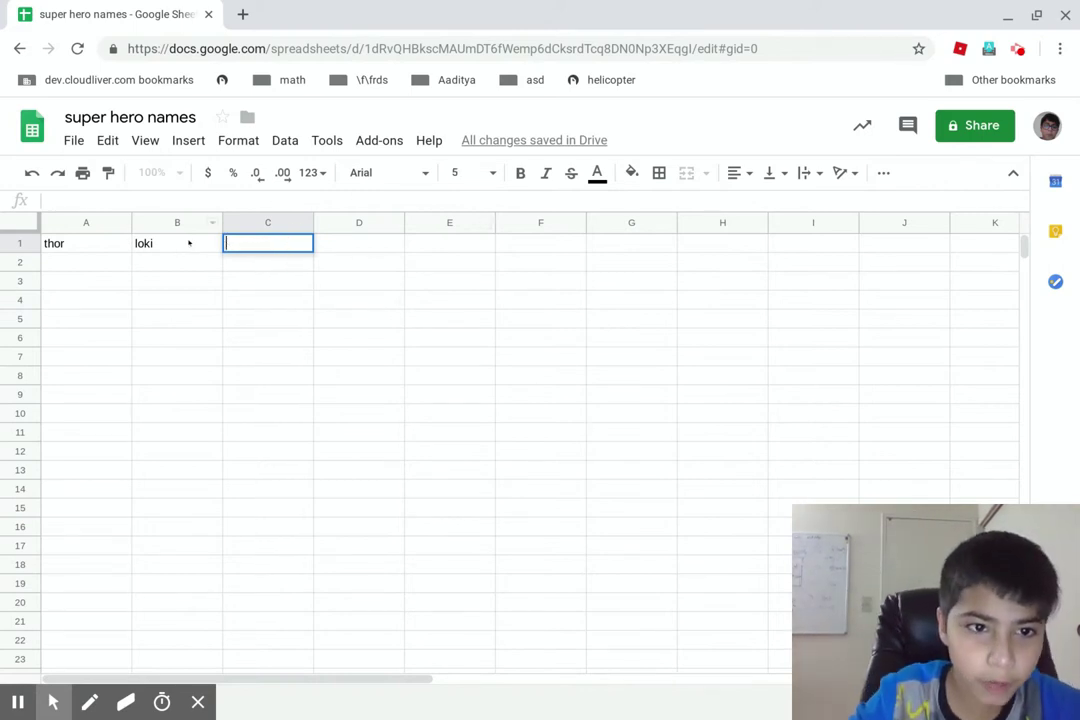
click(165, 250)
key(BackSpace)
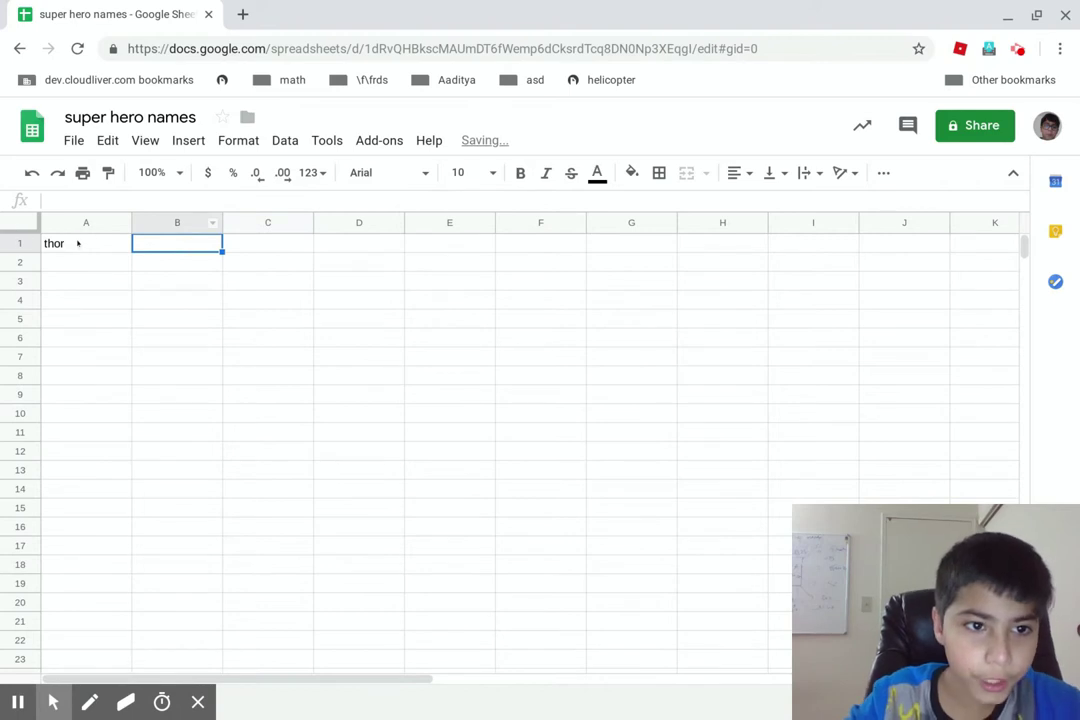
click(74, 241)
key(BackSpace)
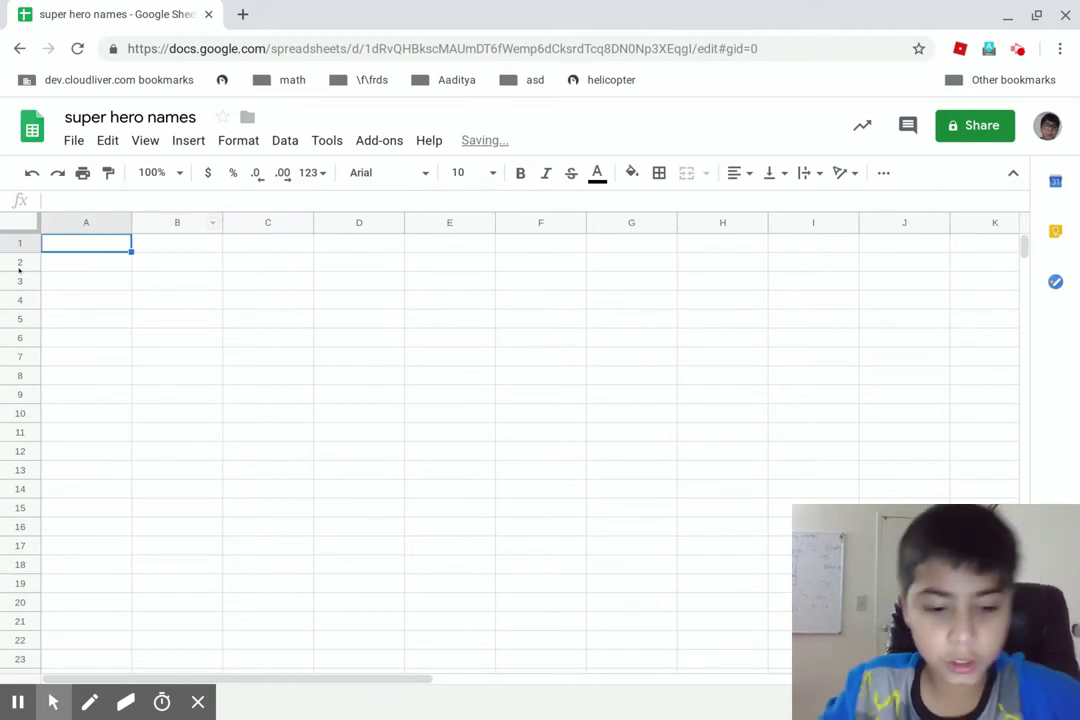
Enter 1 in cell A1 and drag it over into B1
text(1)
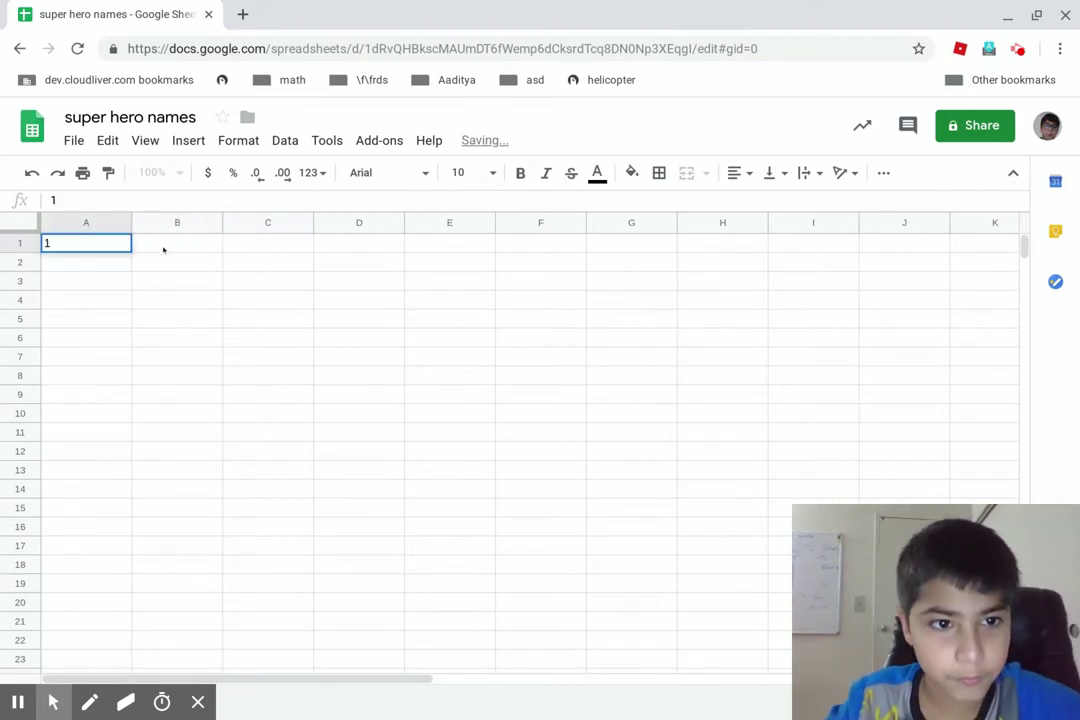
click(166, 243)
click(101, 238)
drag(101, 236, 284, 234)
Fill the 1 into C1, then cut and delete it so only B1 keeps 1
drag(215, 243, 441, 243)
drag(215, 246, 260, 245)
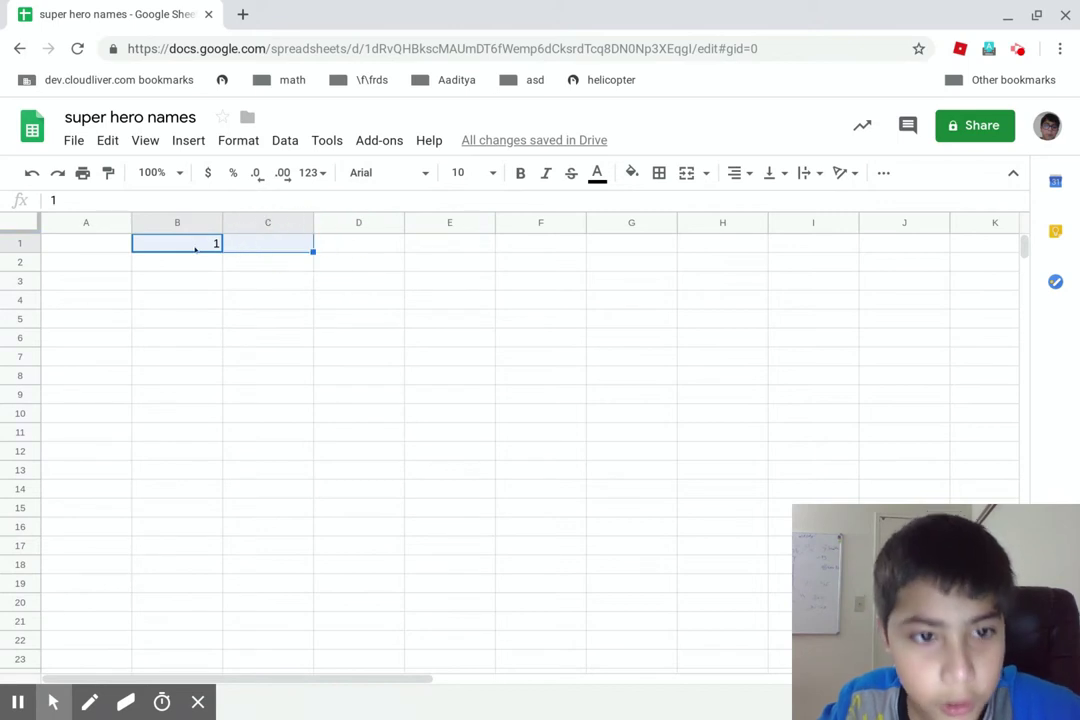
click(220, 250)
click(222, 250)
drag(222, 250, 270, 252)
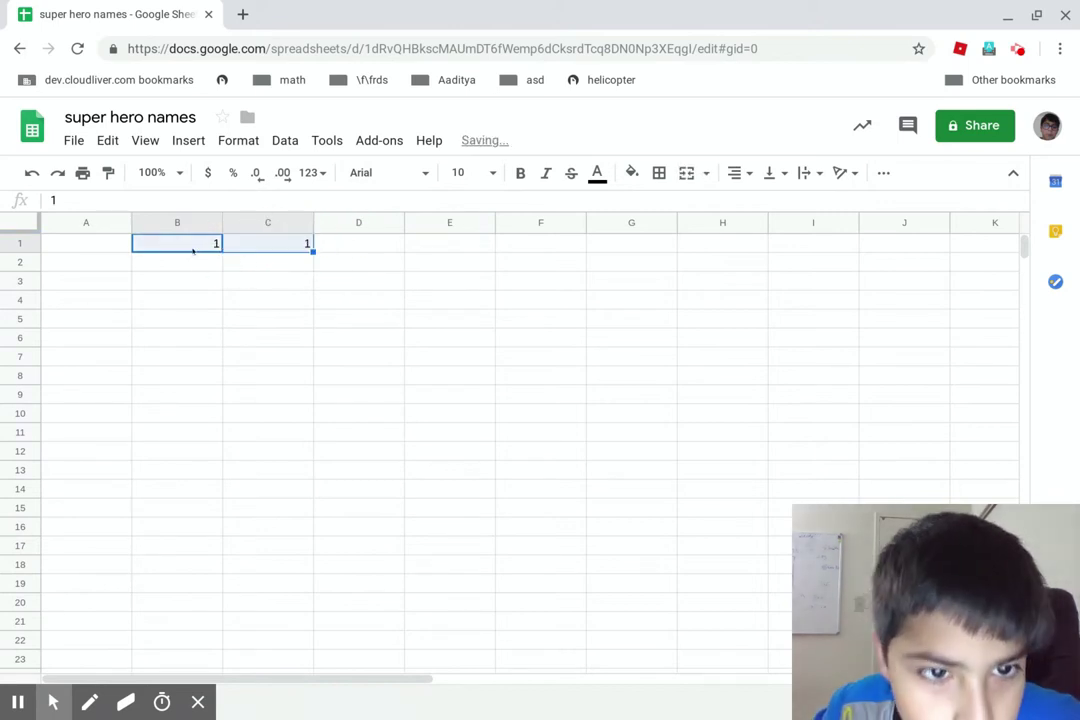
right_click(281, 252)
click(299, 271)
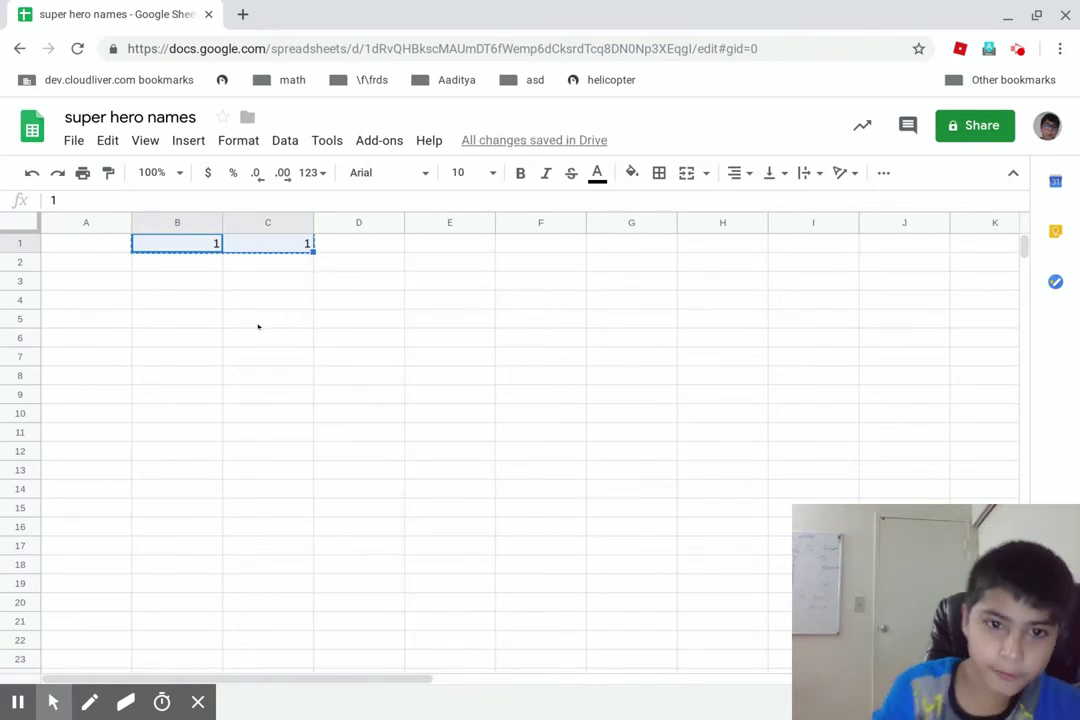
right_click(258, 245)
click(264, 257)
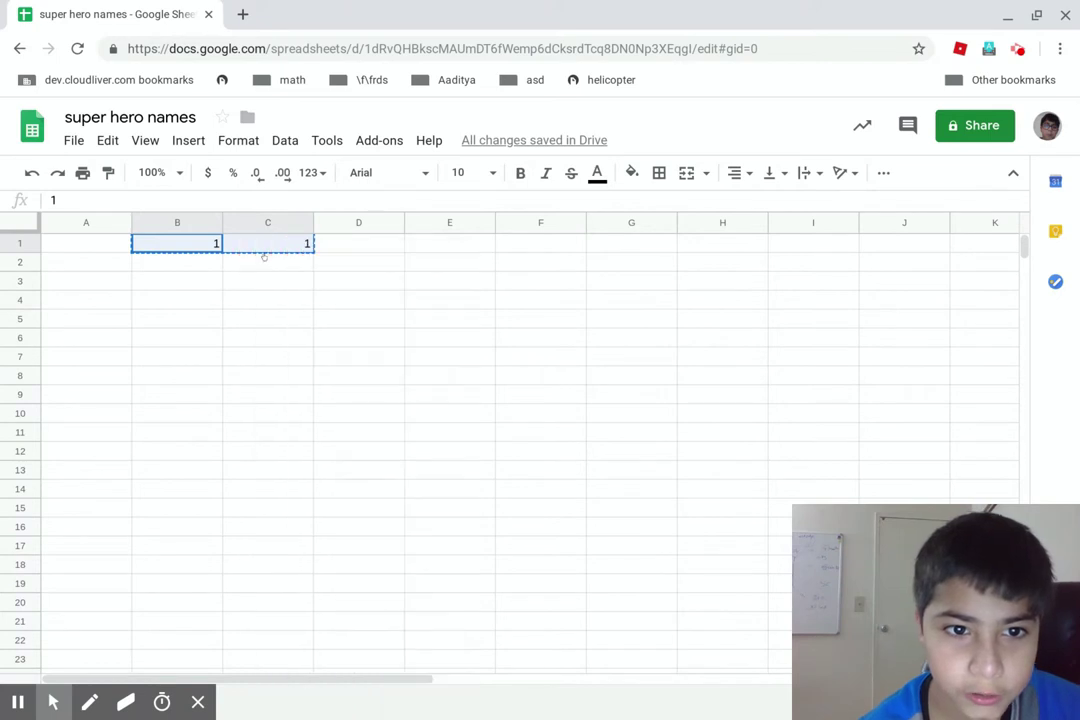
click(306, 242)
key(Delete)
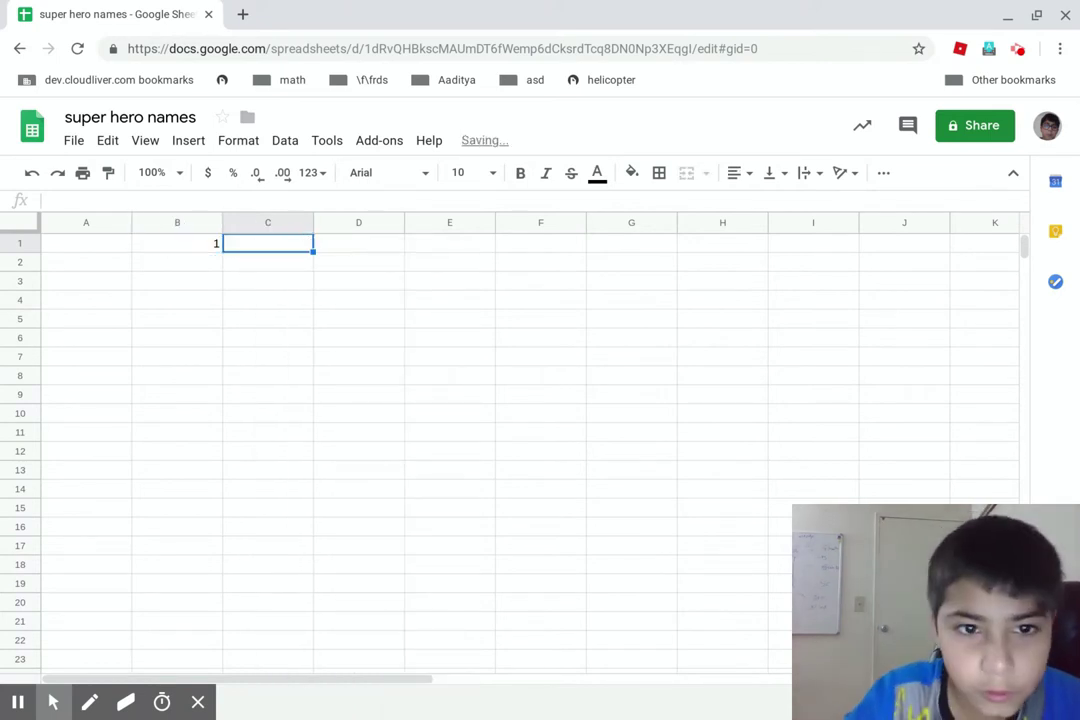
Insert Cristiano_Ronaldo_wallpaper_28.jpg from the Downloads folder as an image over the cells
click(180, 139)
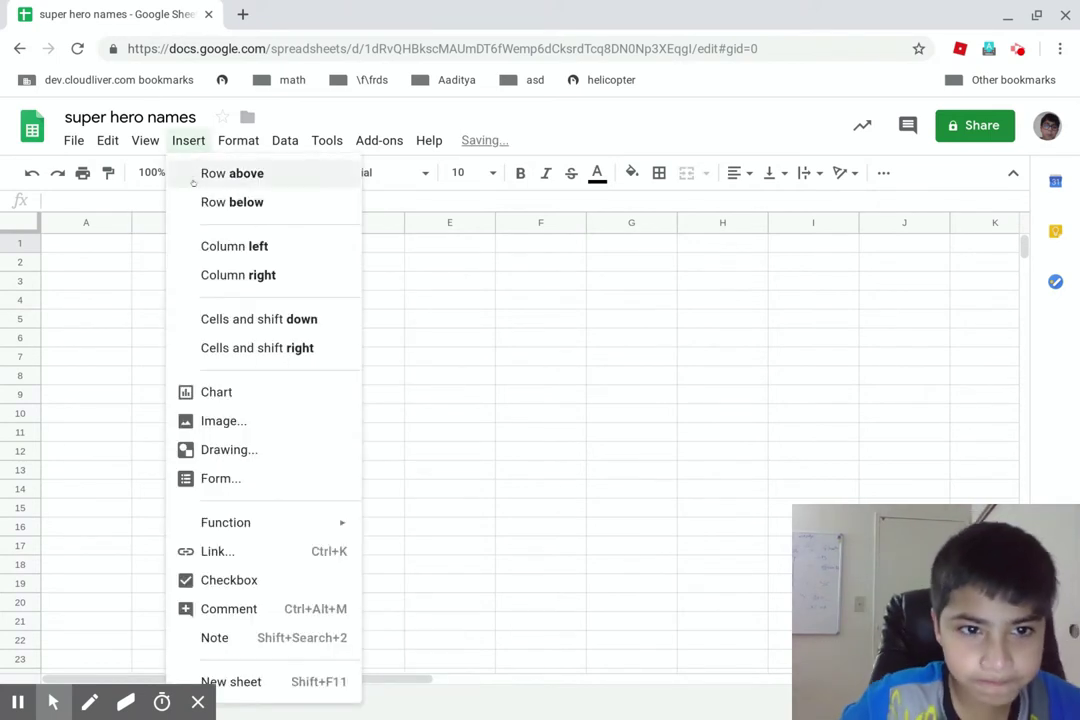
click(205, 421)
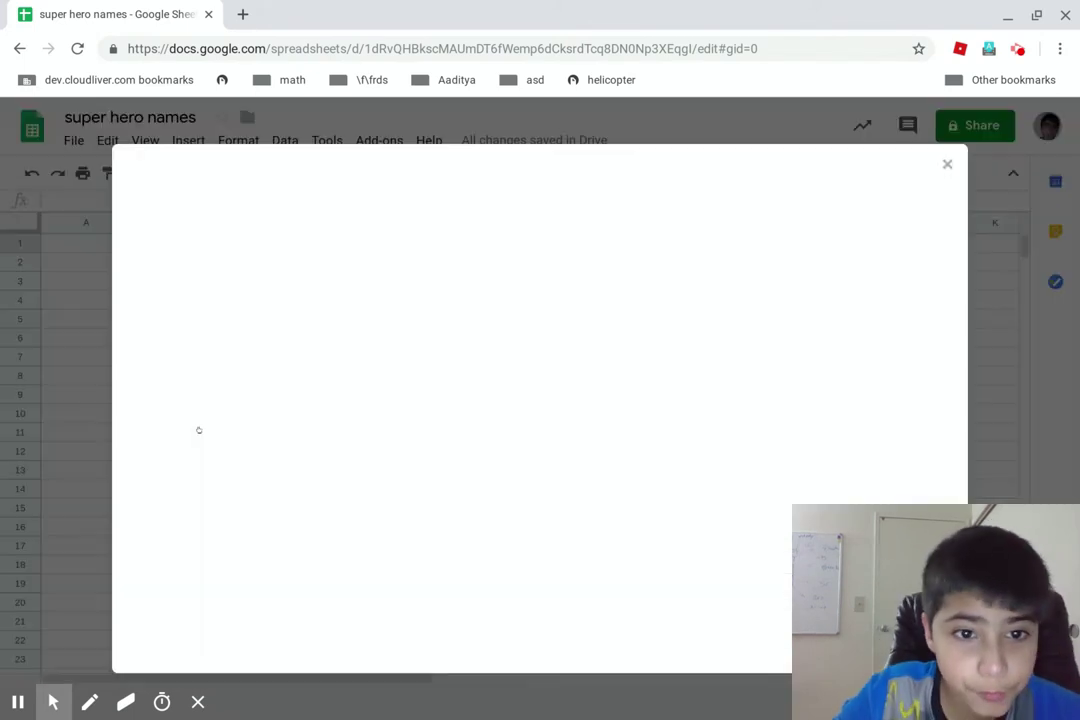
click(590, 460)
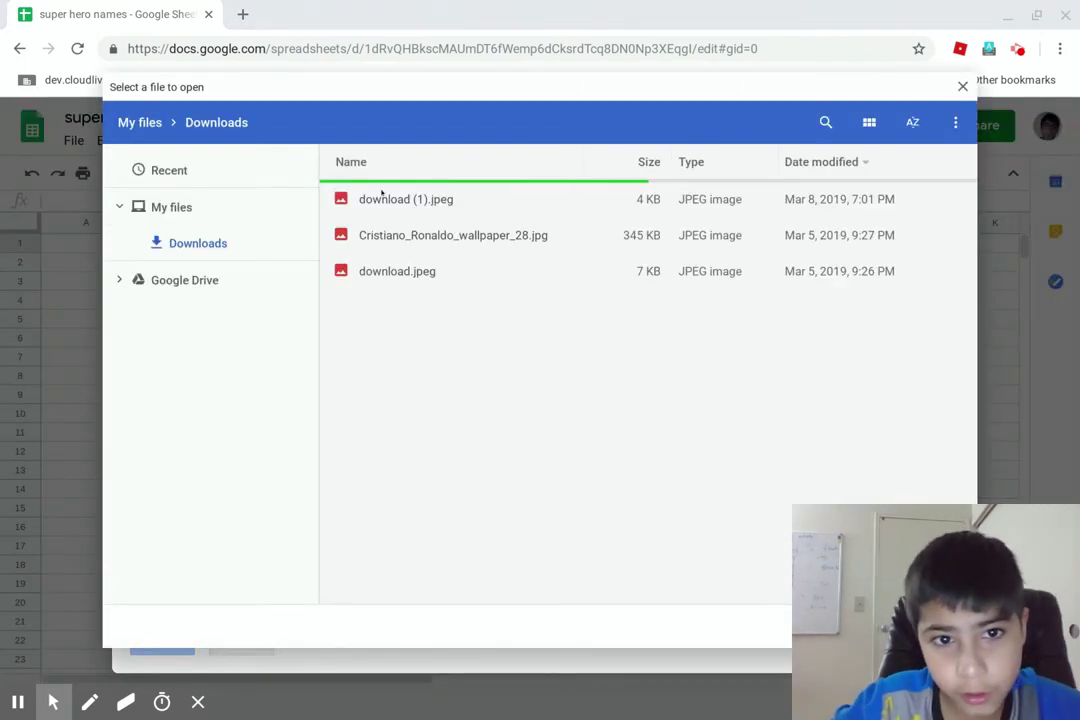
click(367, 240)
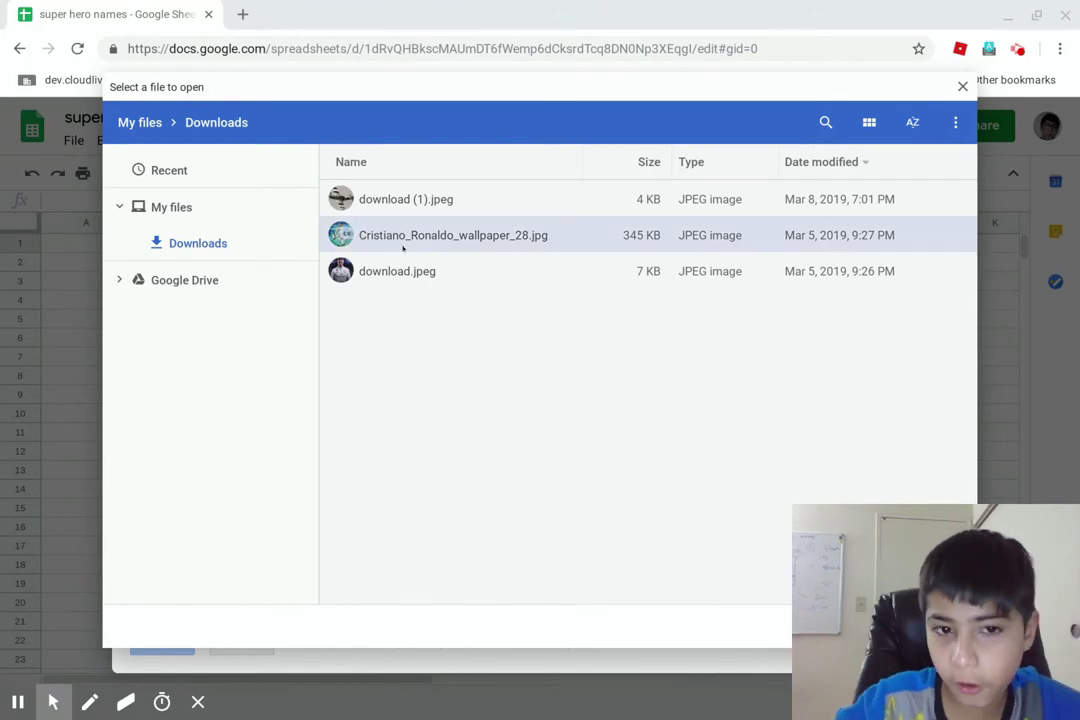
click(932, 626)
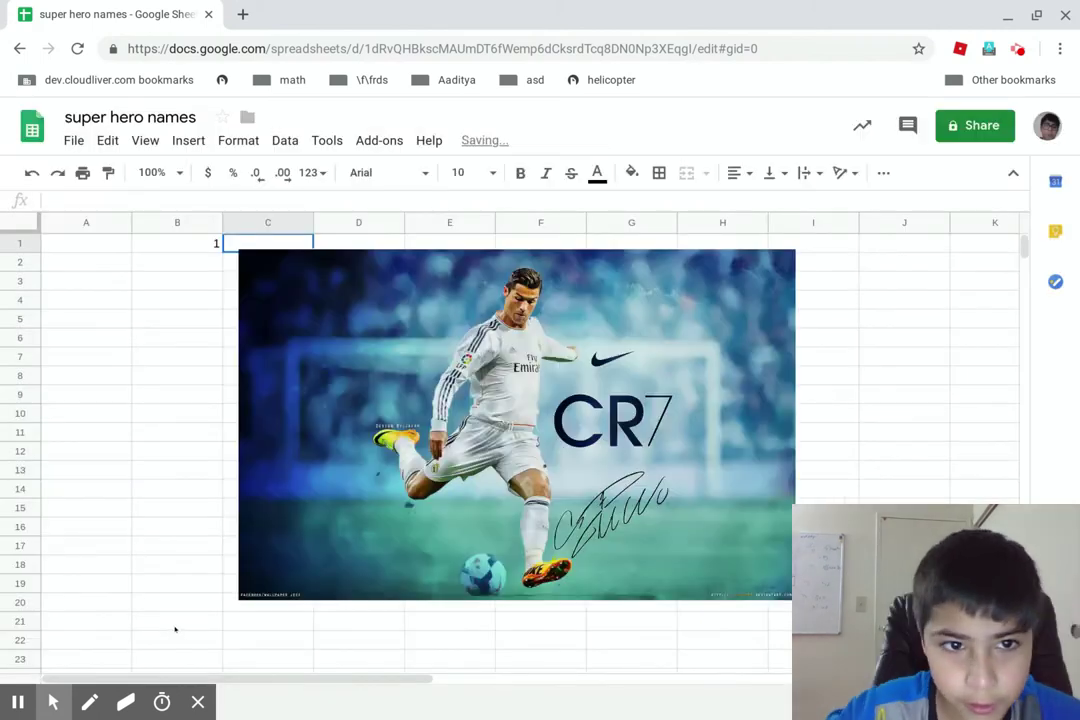
Shrink the Ronaldo photo to a small thumbnail and move it to J1–K4
drag(553, 400, 628, 489)
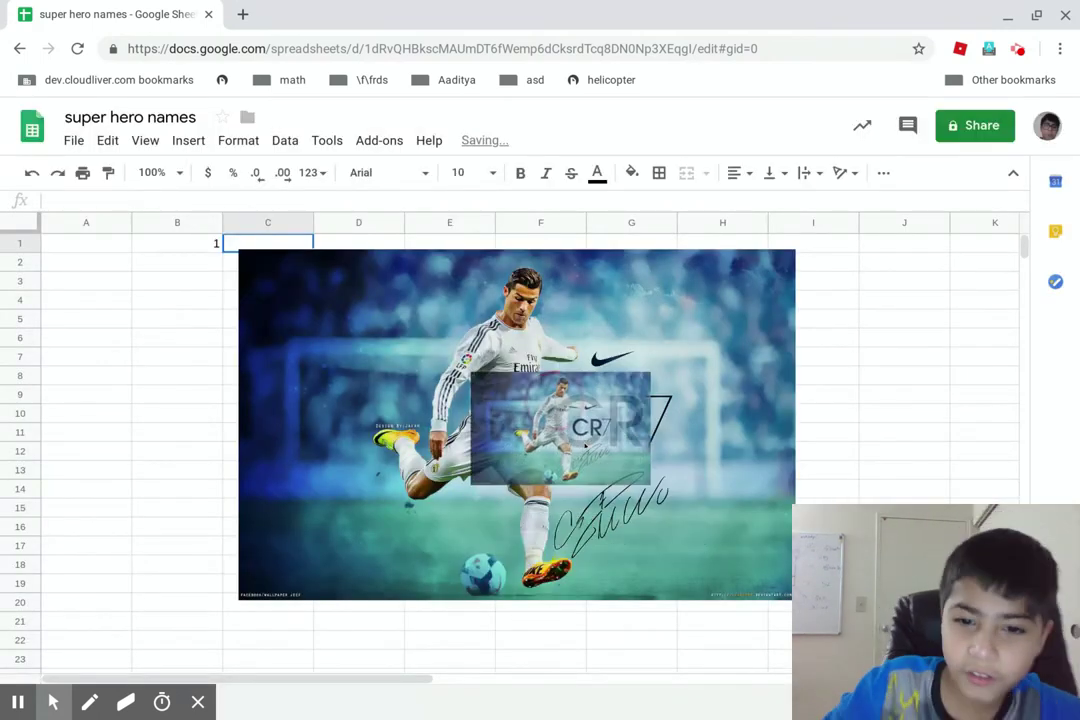
click(547, 530)
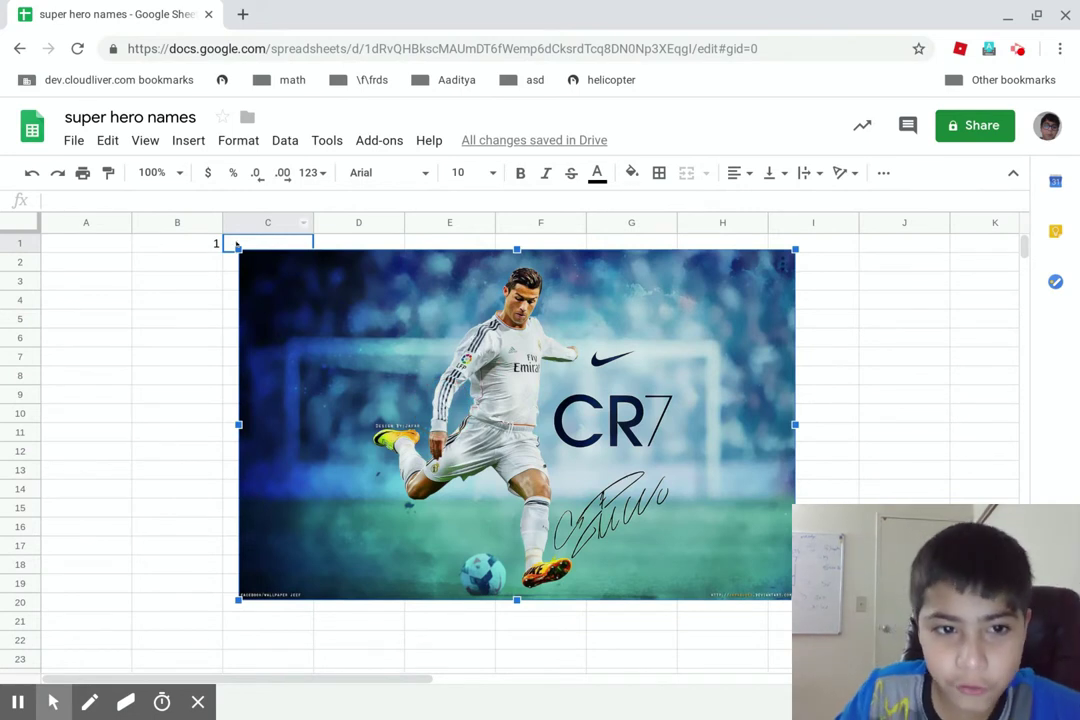
drag(236, 248, 285, 281)
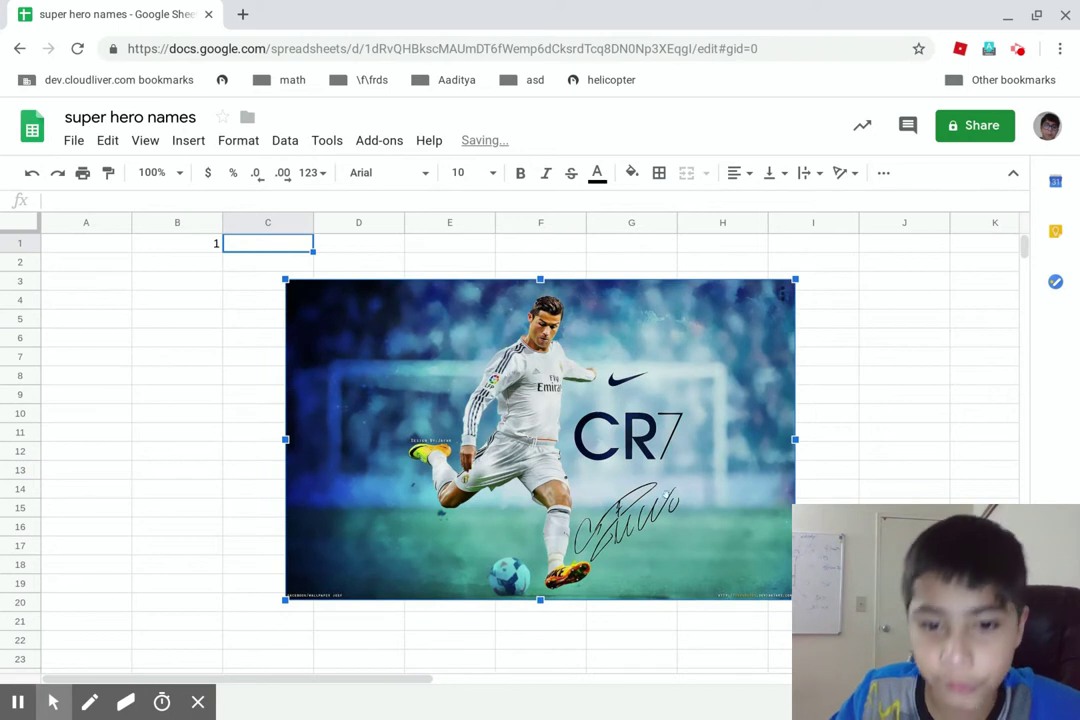
click(681, 507)
click(589, 482)
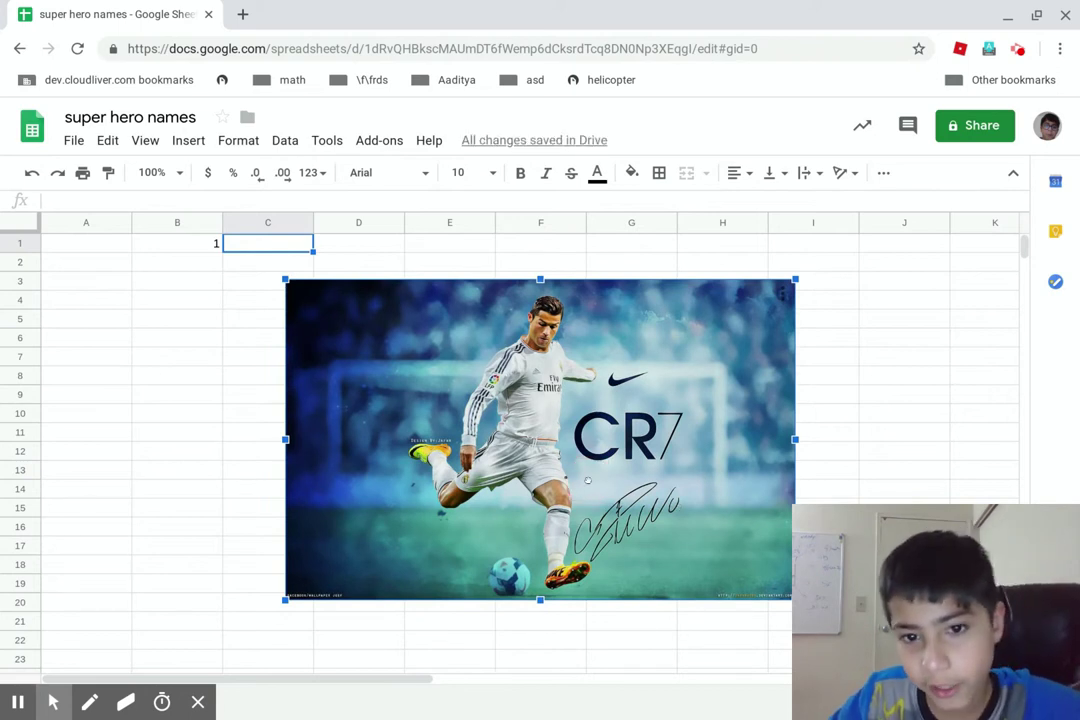
click(416, 324)
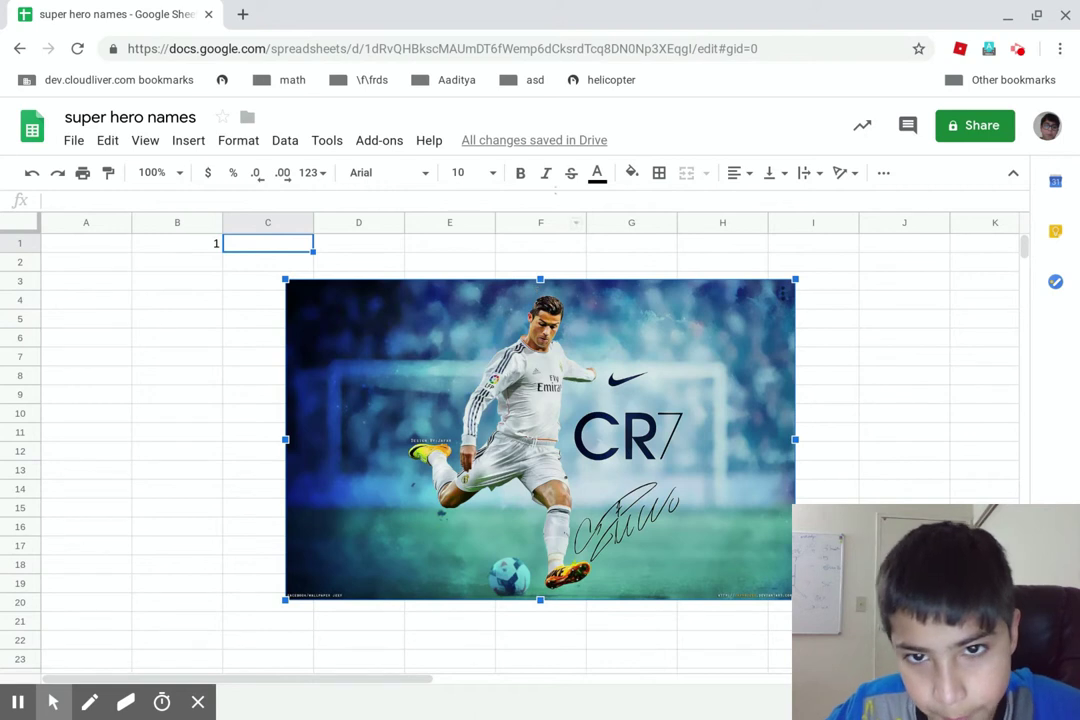
click(487, 482)
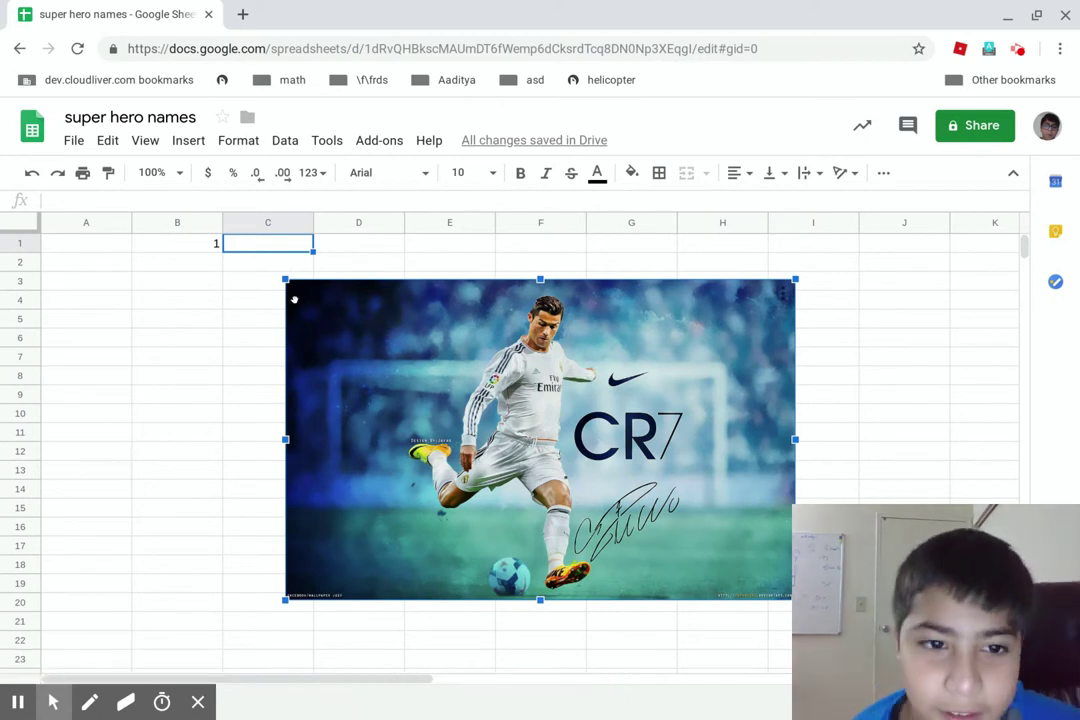
drag(281, 271, 684, 529)
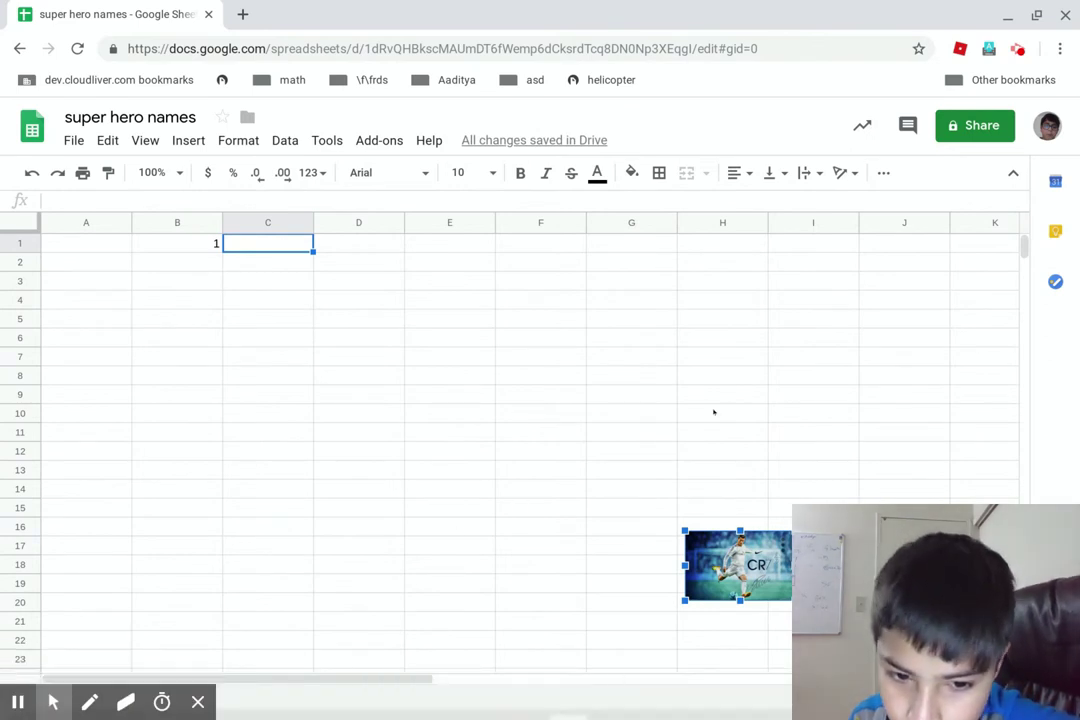
drag(751, 578, 978, 273)
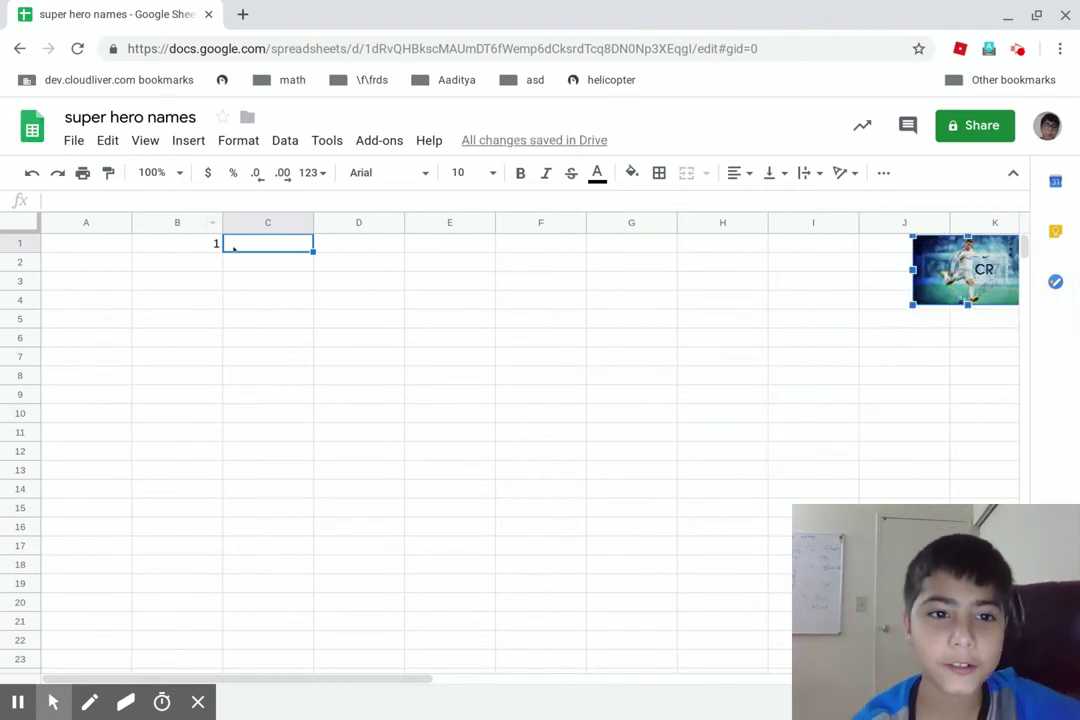
click(214, 244)
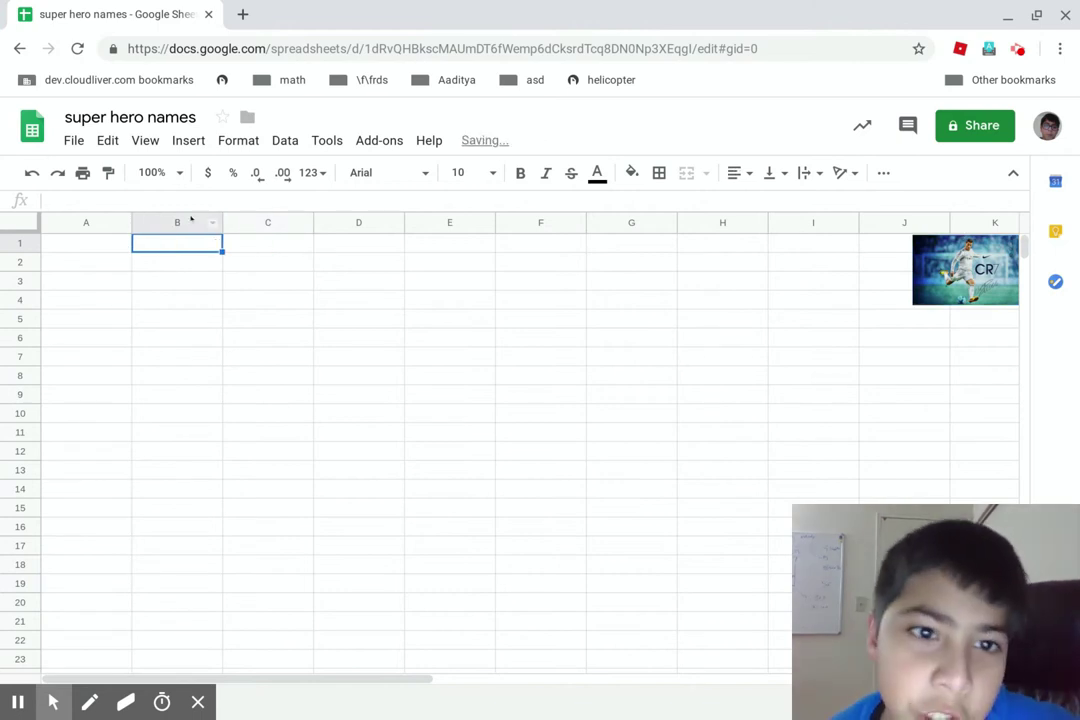
click(388, 172)
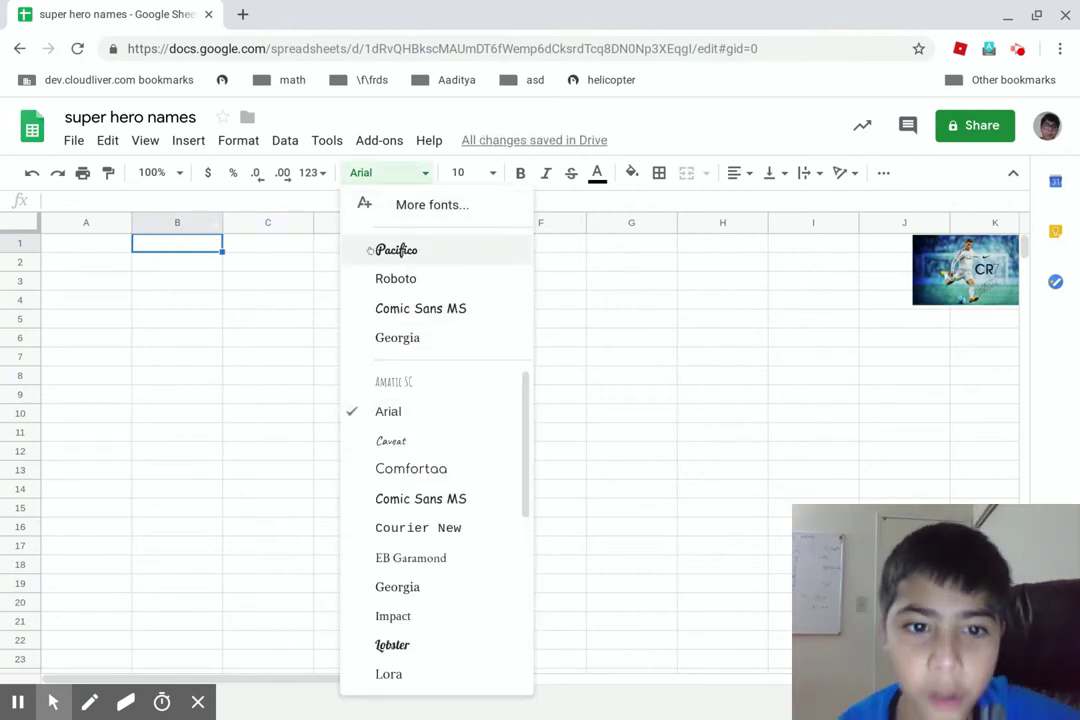
click(373, 248)
text(ff)
key(BackSpace)
key(BackSpace)
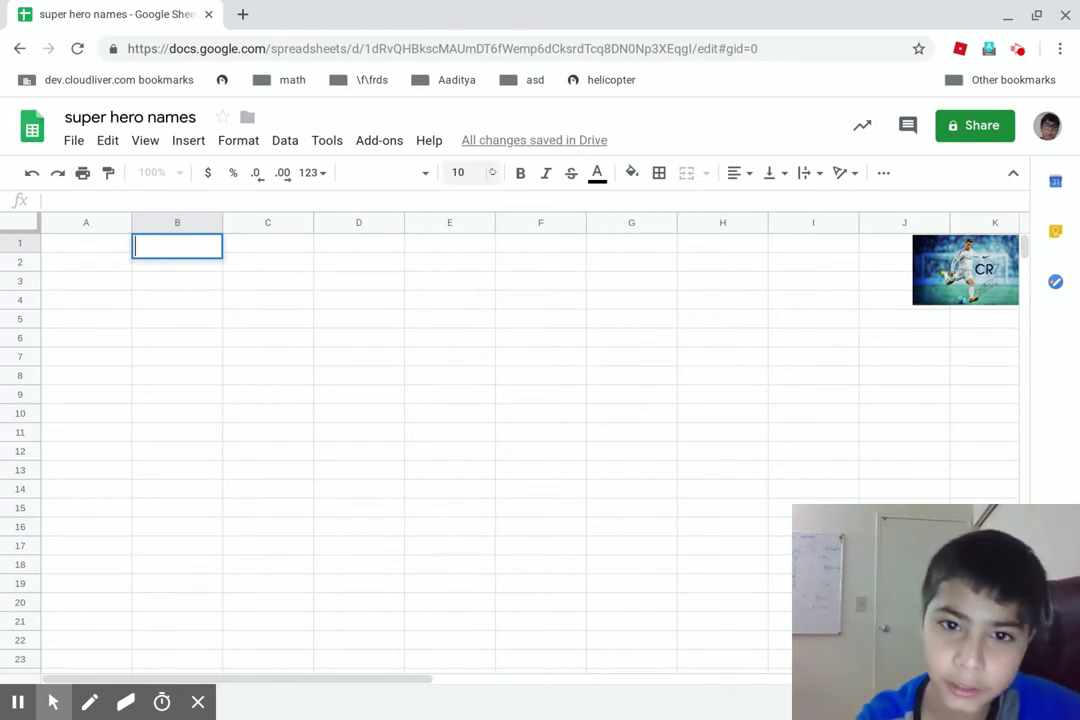
click(477, 168)
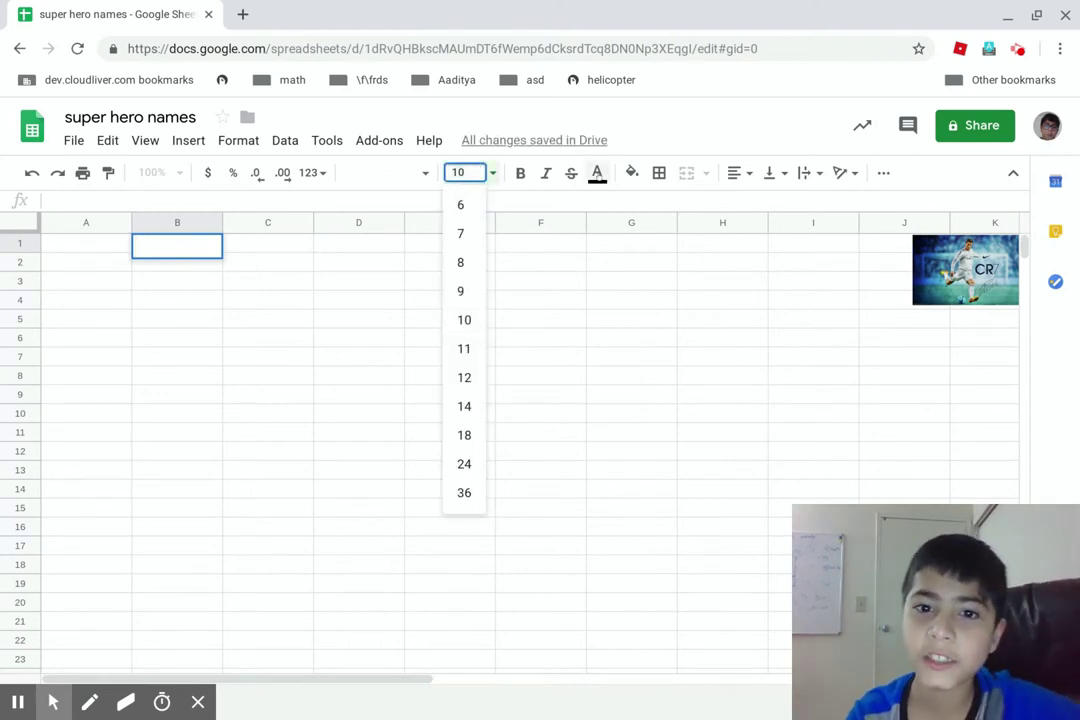
click(597, 172)
click(578, 173)
click(548, 173)
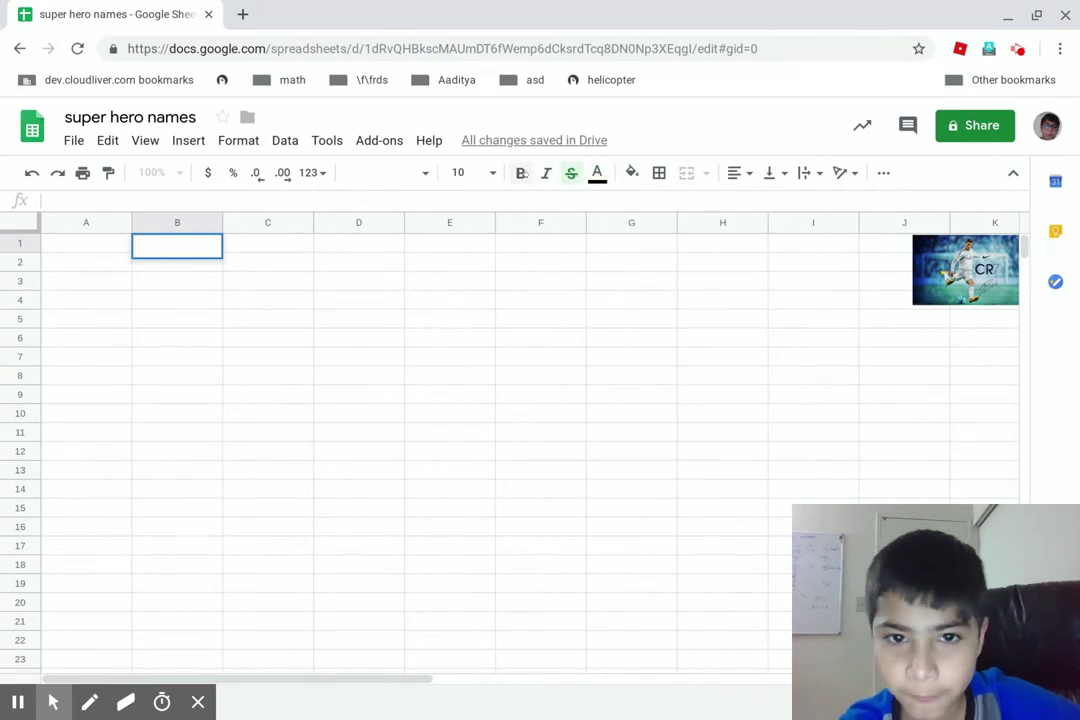
click(523, 173)
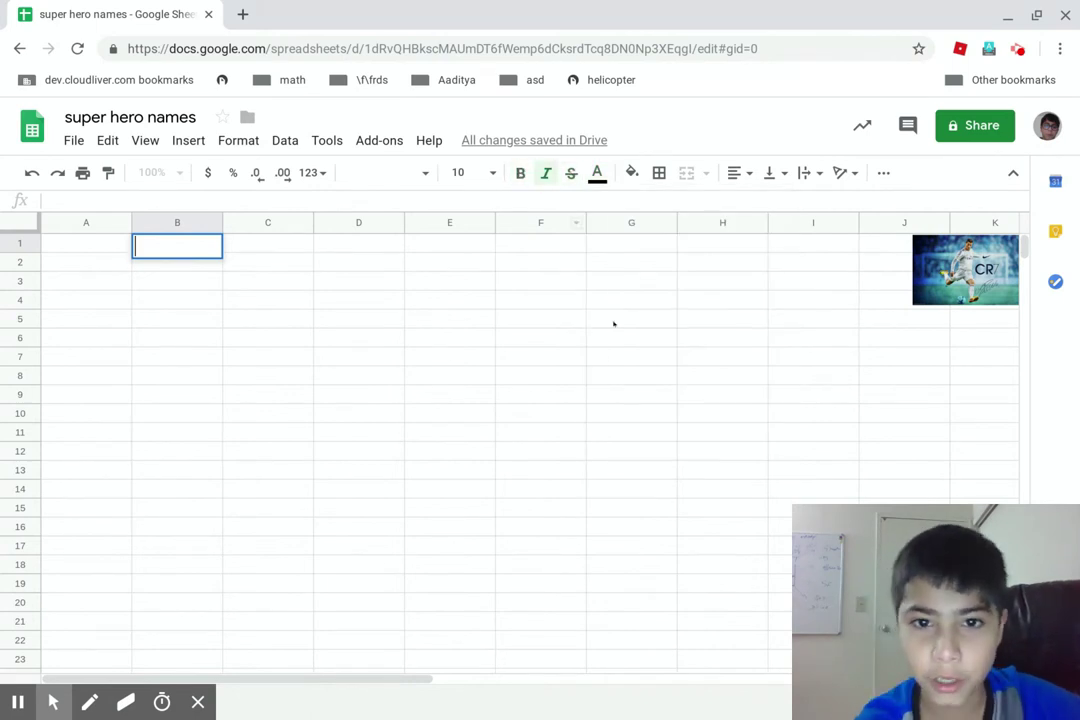
text(ff)
key(BackSpace)
key(BackSpace)
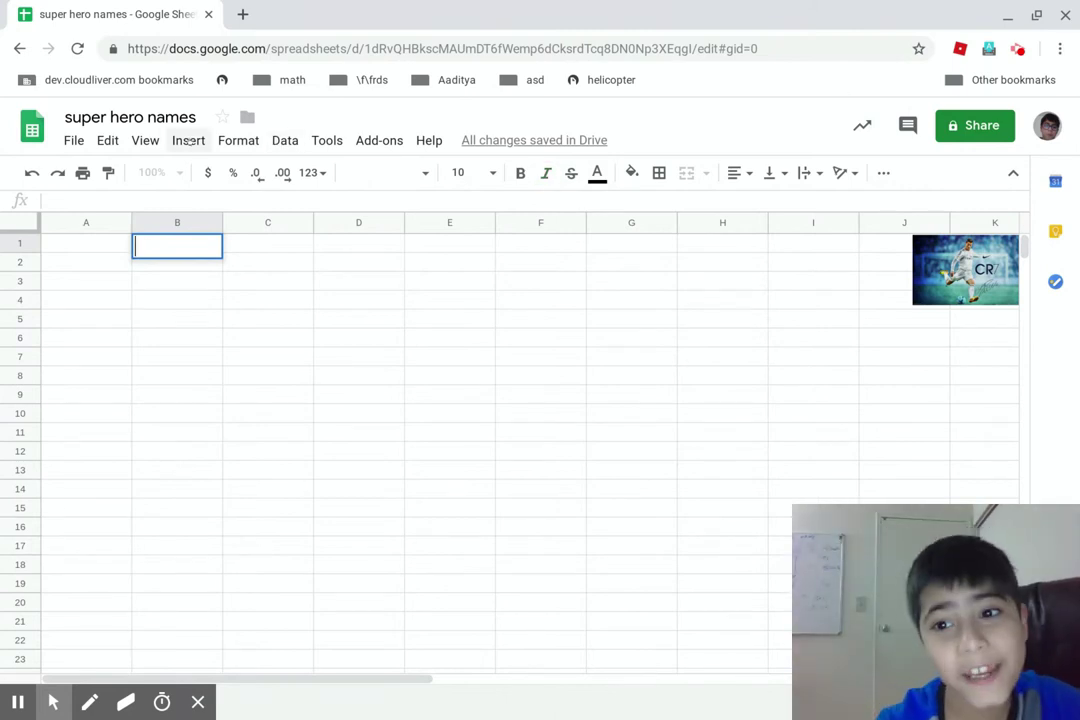
Set up printing in landscape orientation and continue to the browser print dialog
click(82, 173)
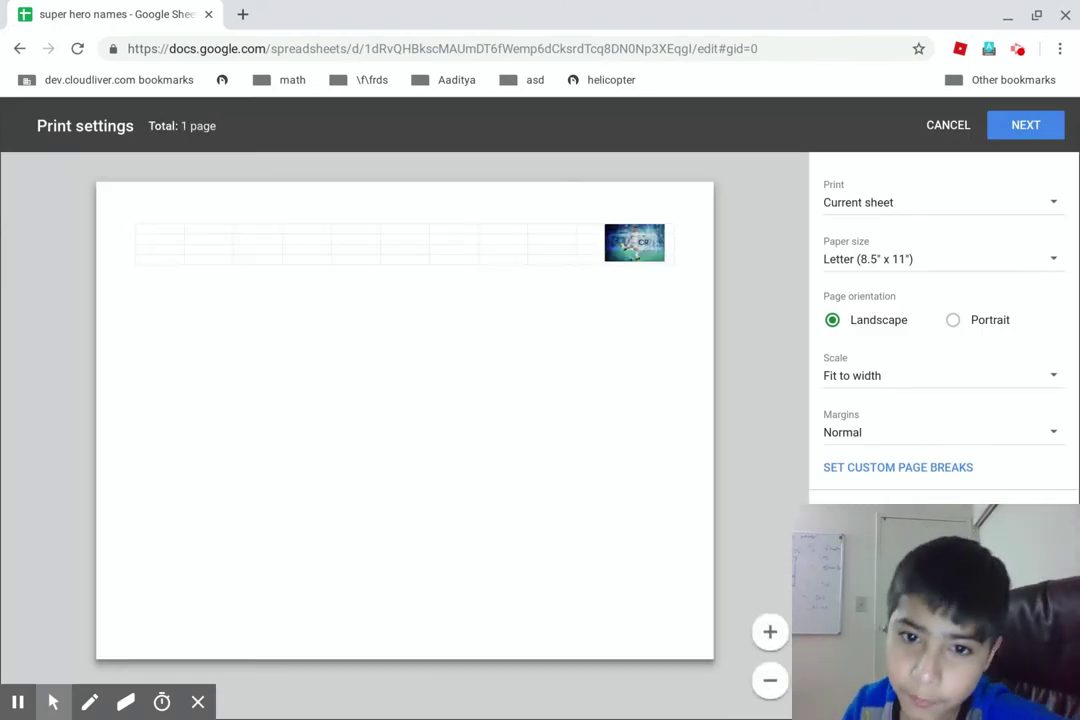
click(984, 319)
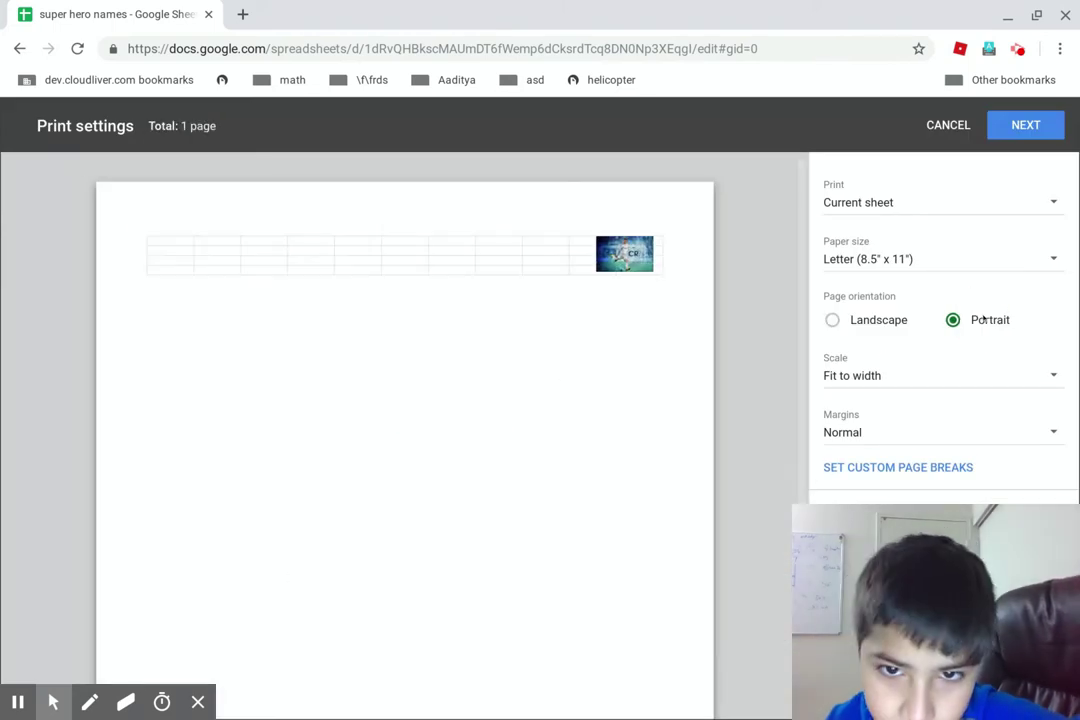
click(850, 320)
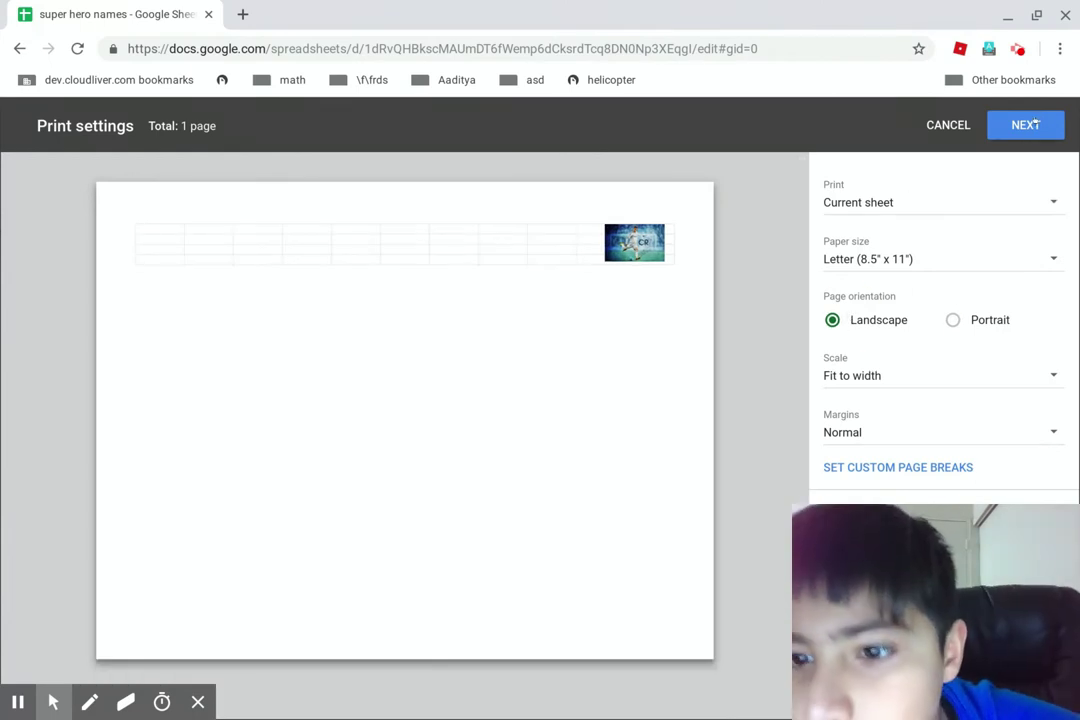
click(1027, 126)
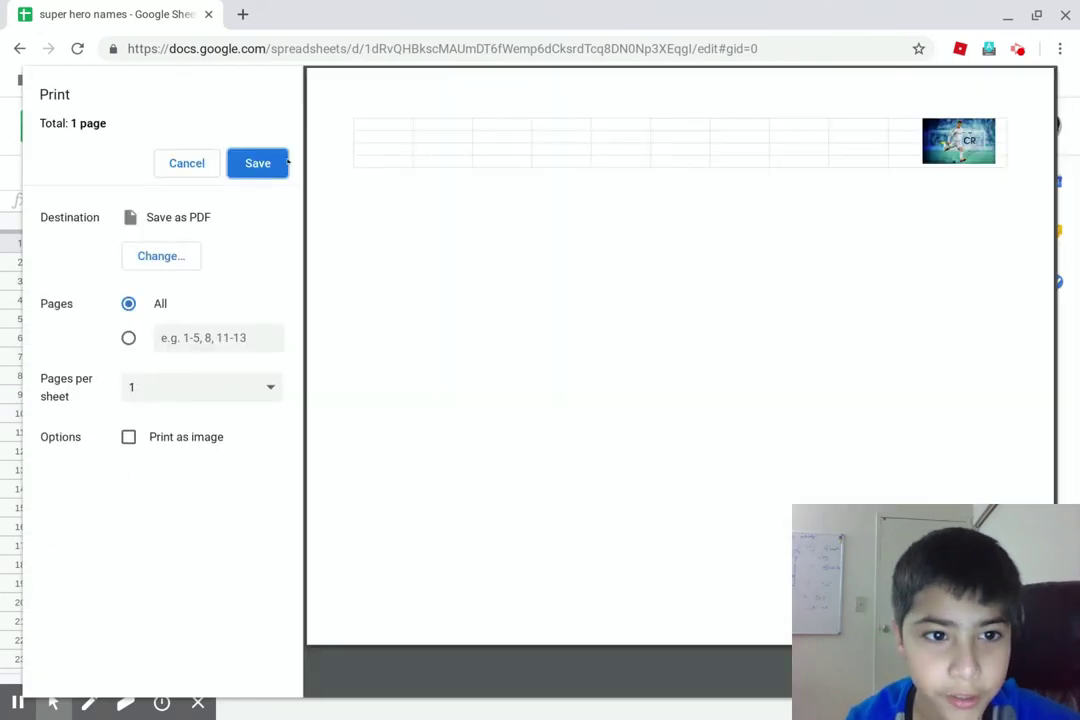
Keep Save as PDF as the destination instead of the Officejet 4630 printer
click(161, 256)
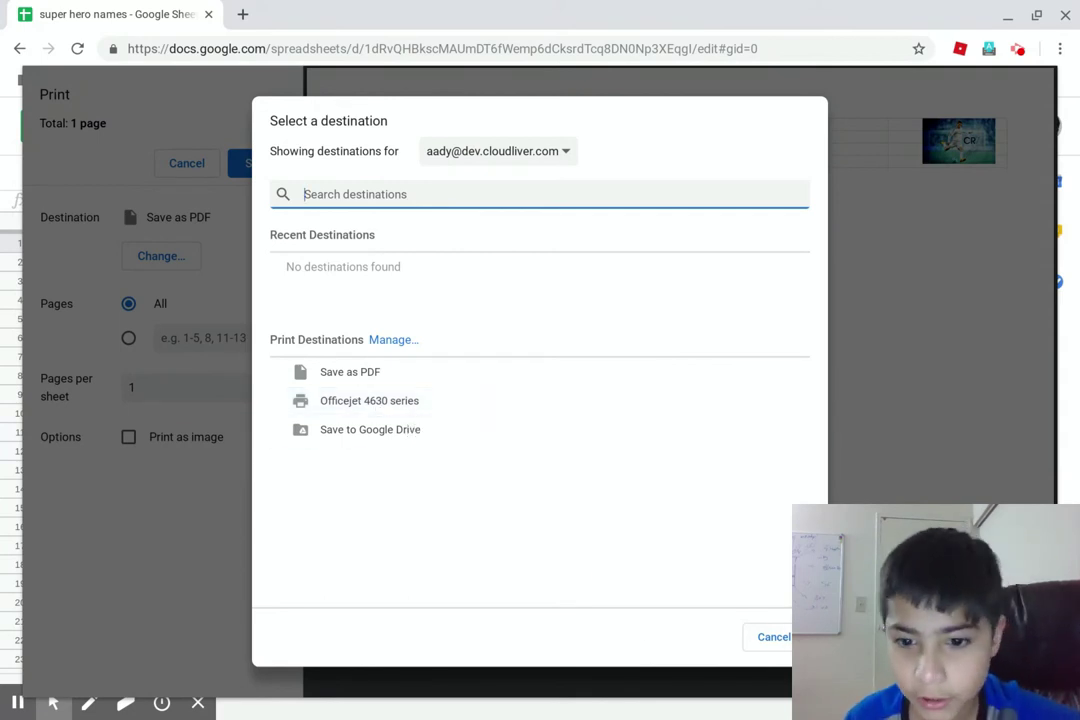
click(350, 400)
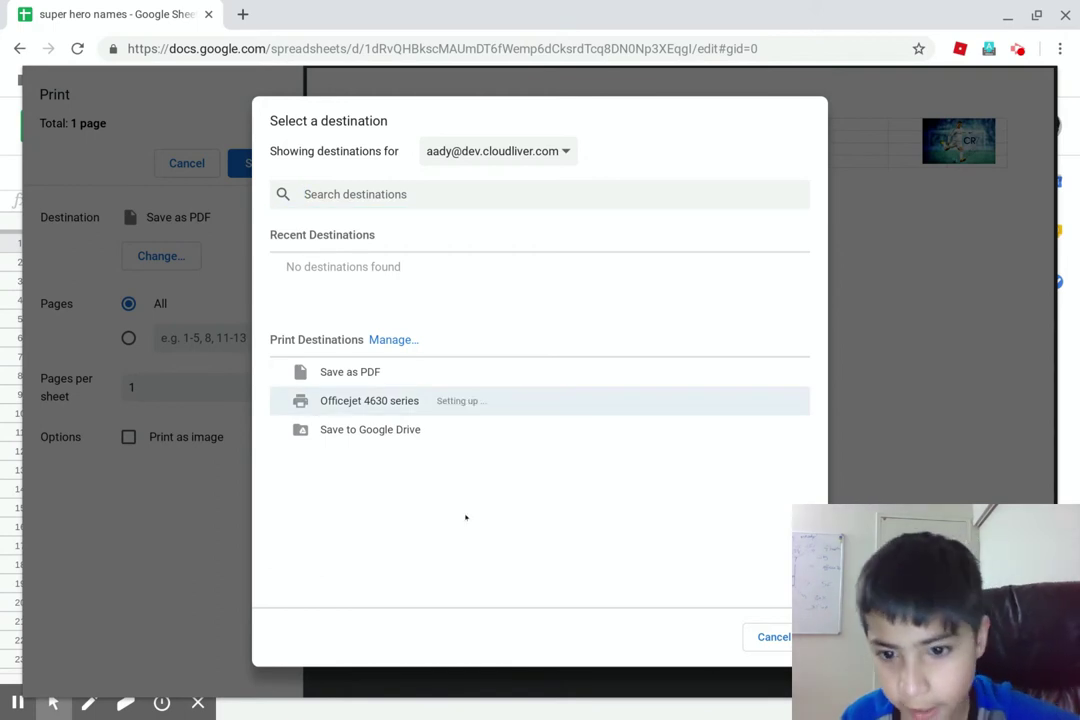
click(776, 634)
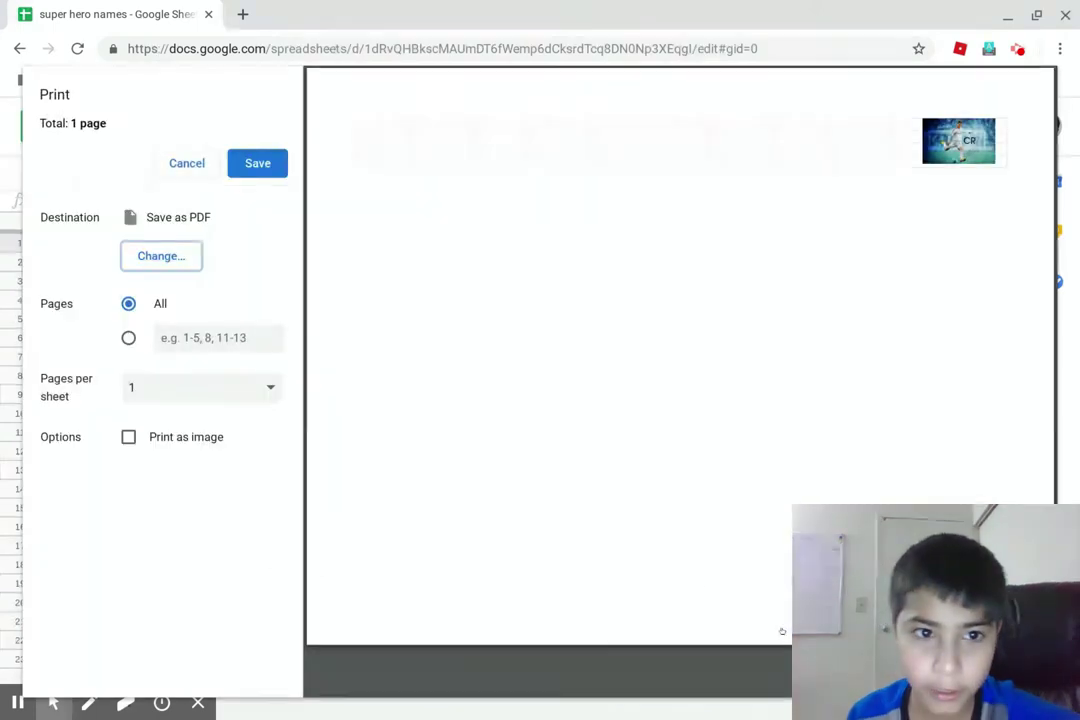
Try 6, 2 and 16 pages per sheet, settle on 1, then cancel printing
click(160, 394)
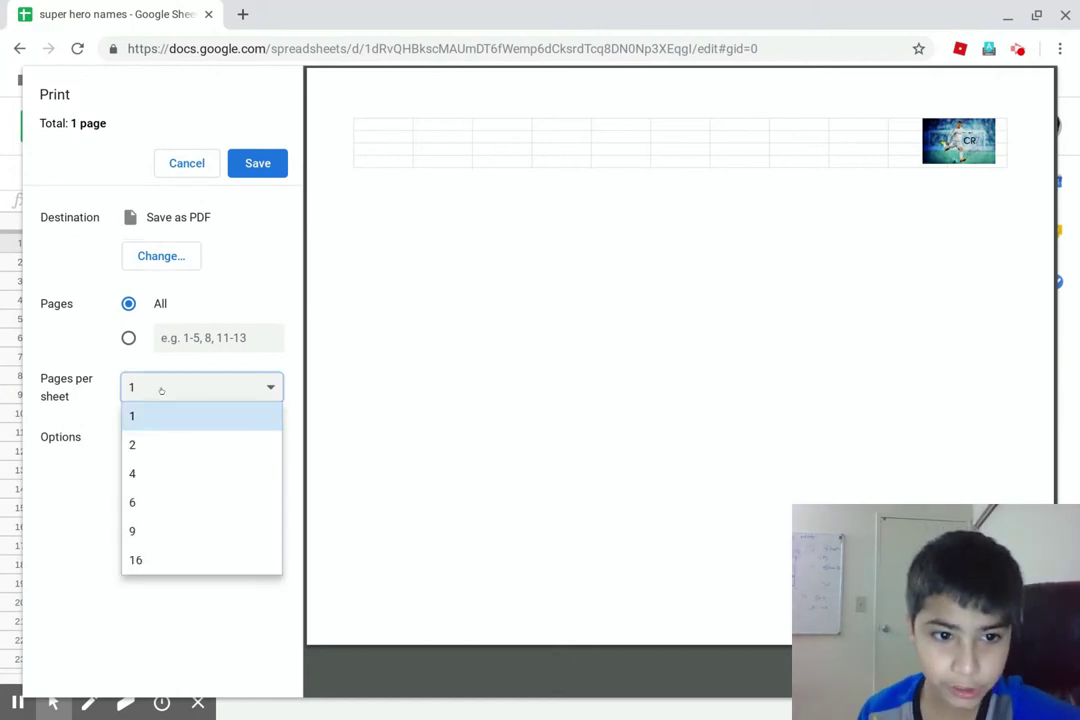
click(159, 499)
click(194, 397)
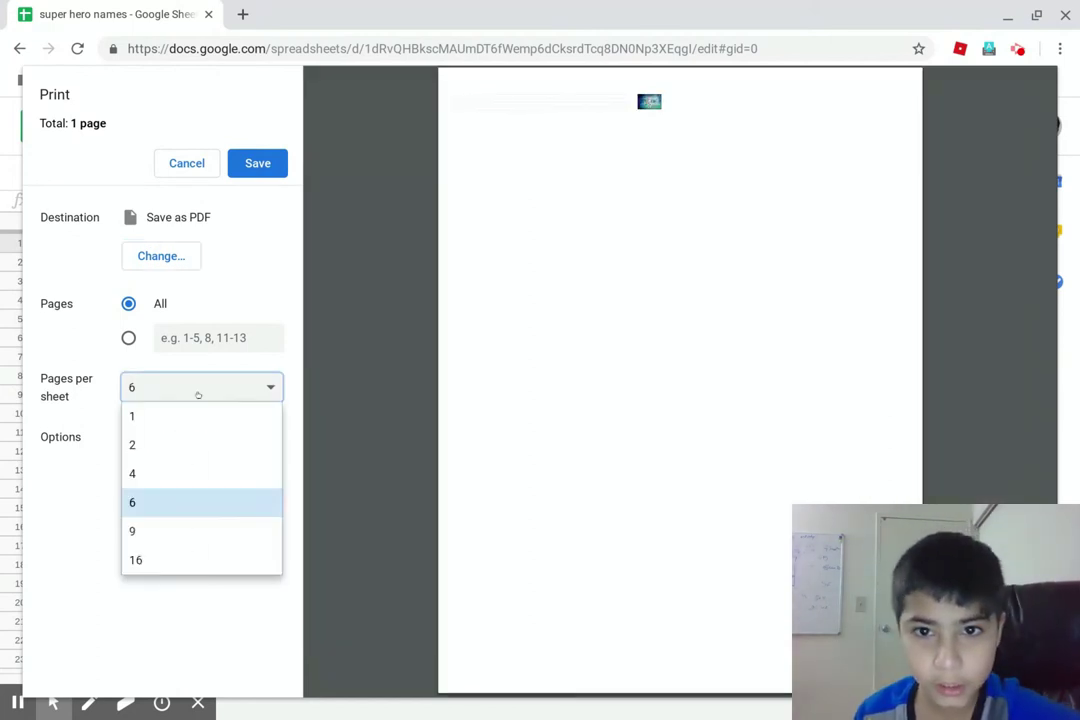
click(188, 440)
click(150, 388)
click(156, 560)
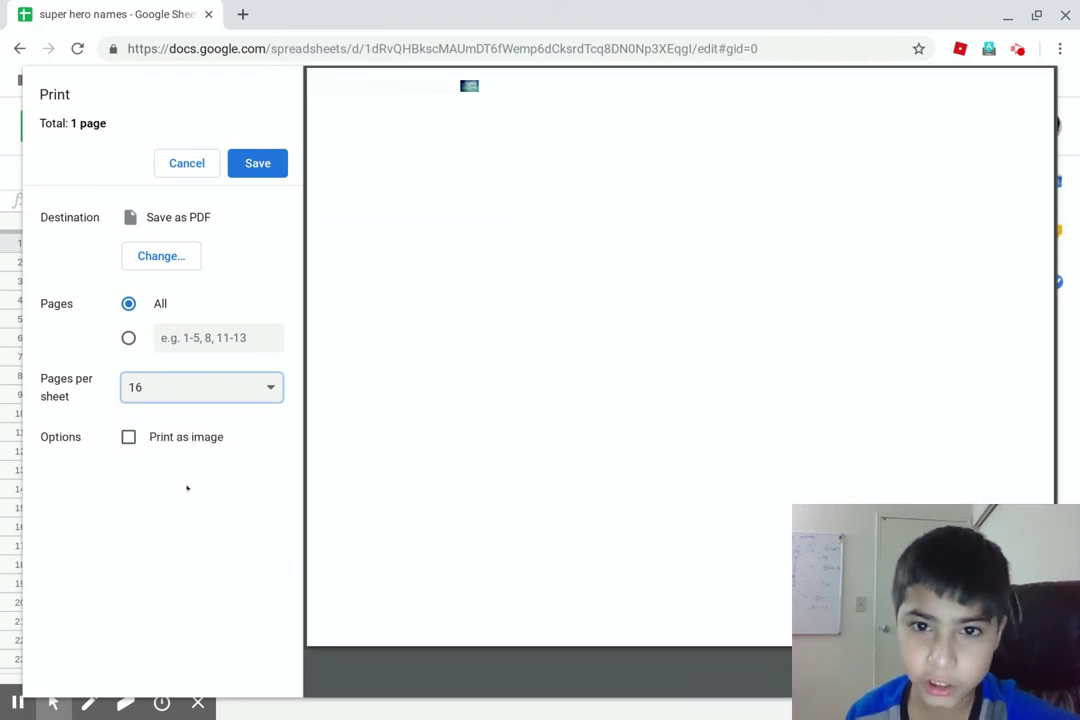
click(222, 384)
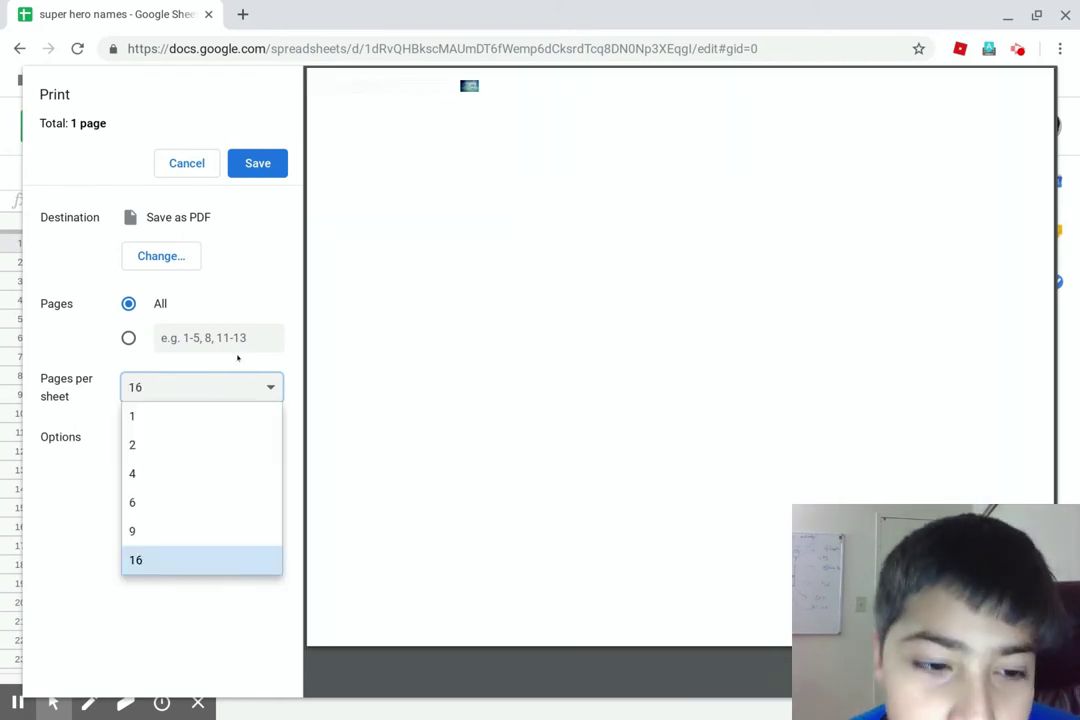
click(169, 412)
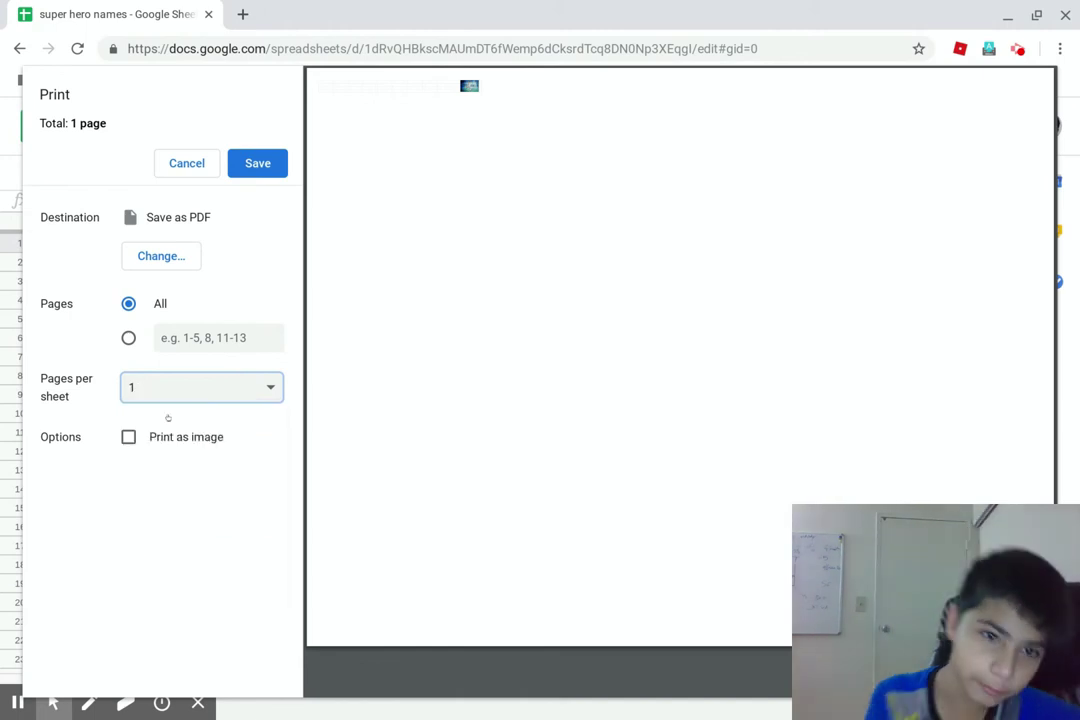
click(214, 161)
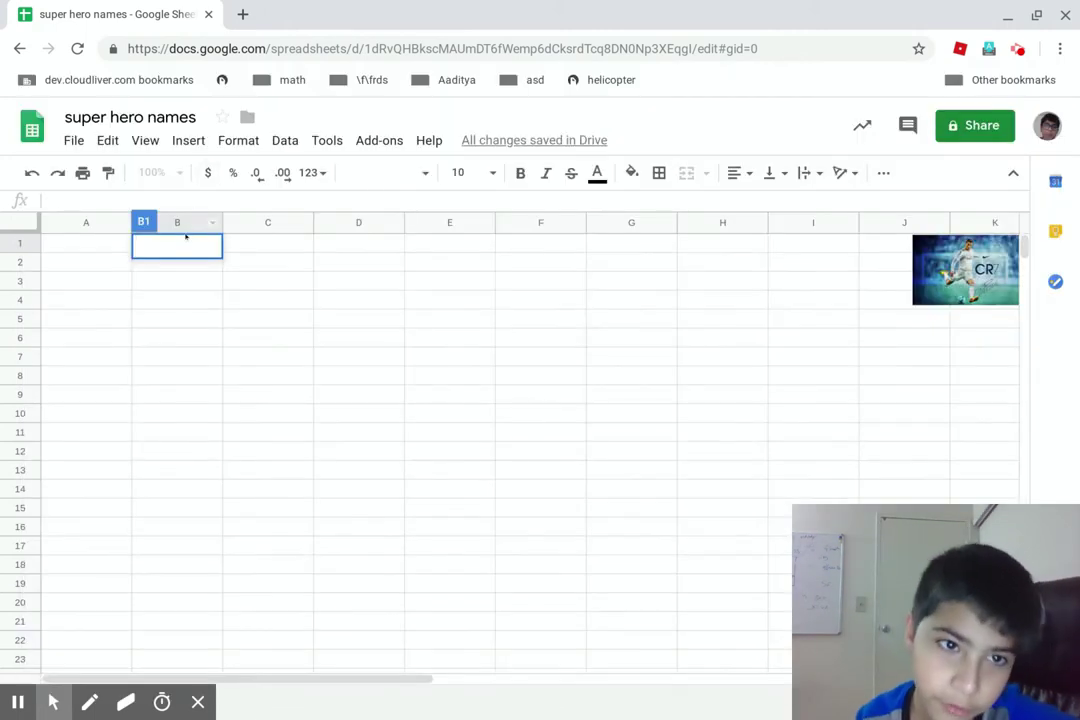
Enter 1 in cell A1, then bring up the Share with others dialog
click(111, 245)
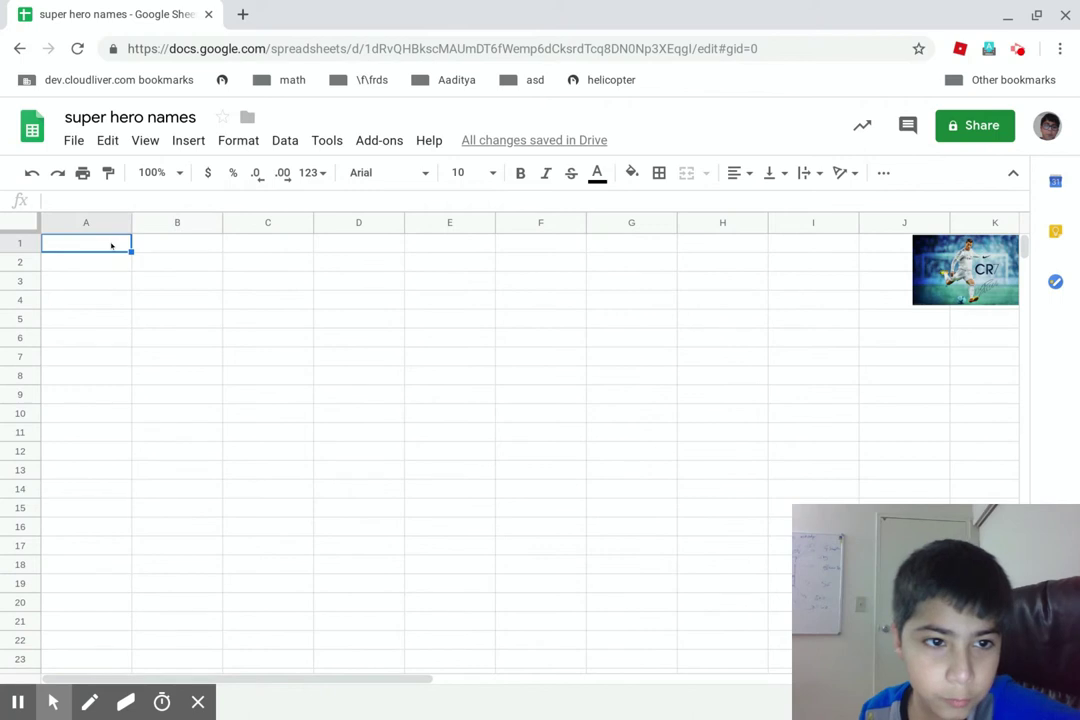
text(1)
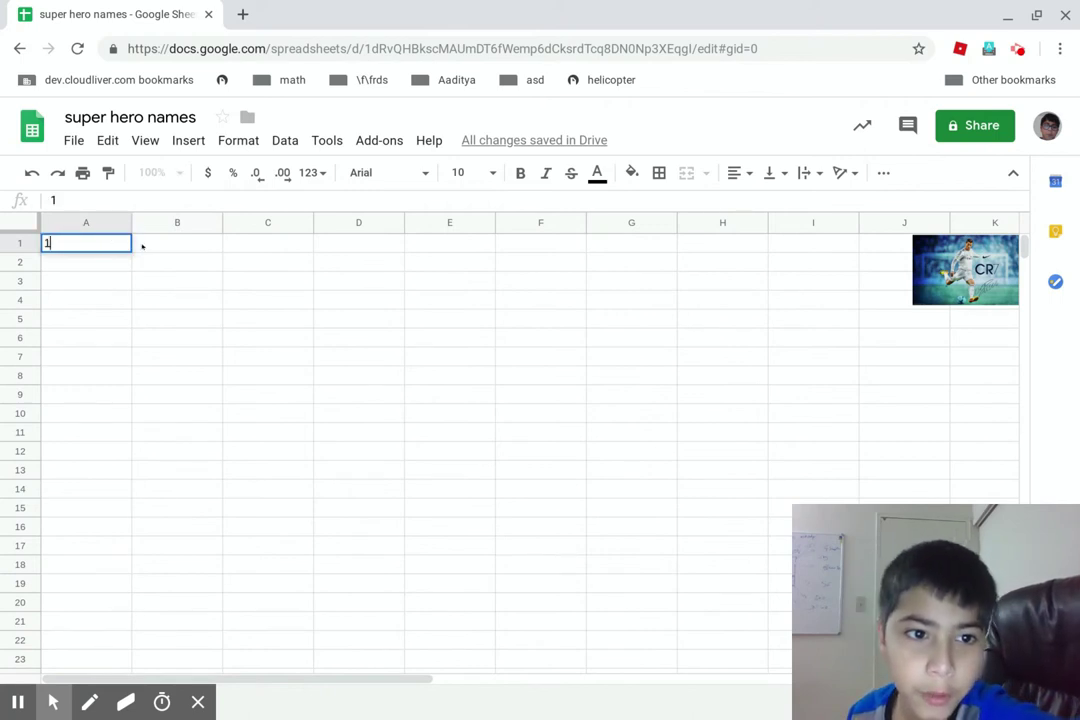
click(144, 245)
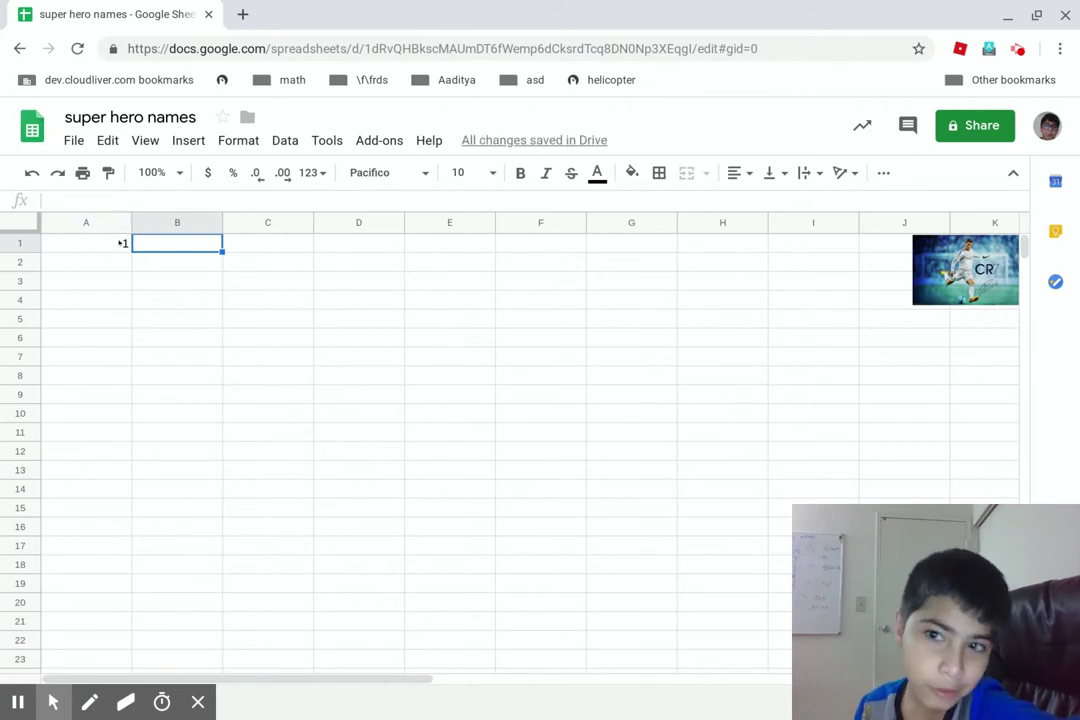
click(945, 129)
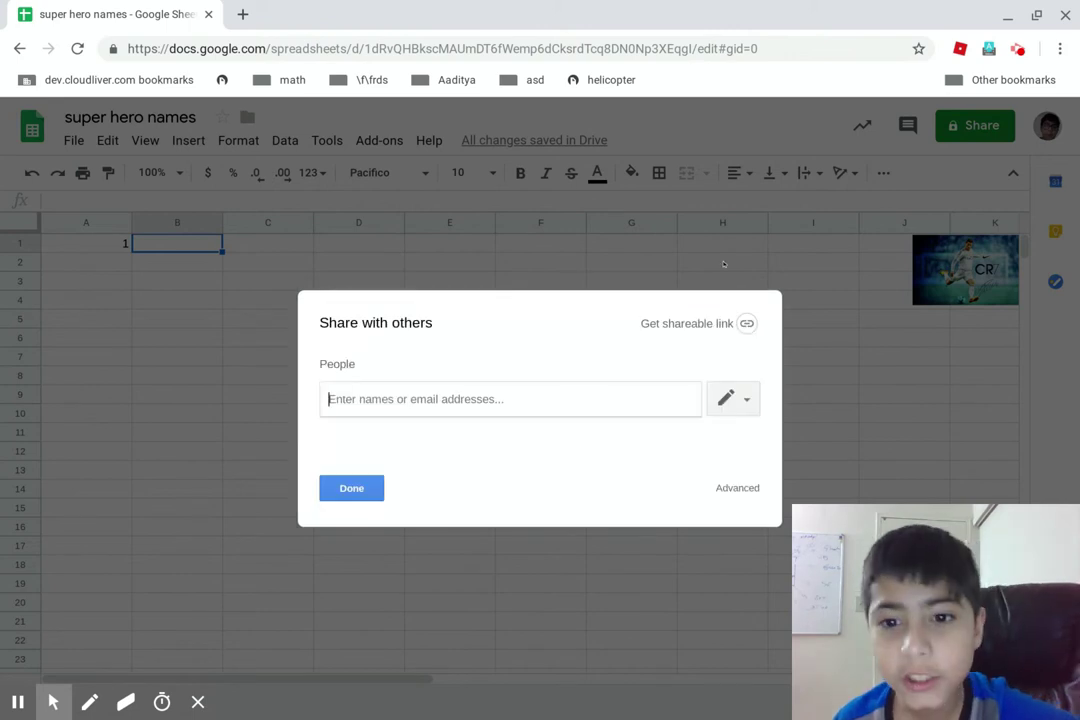
In advanced sharing settings, add an invitee's e-mail address, then remove it
click(733, 487)
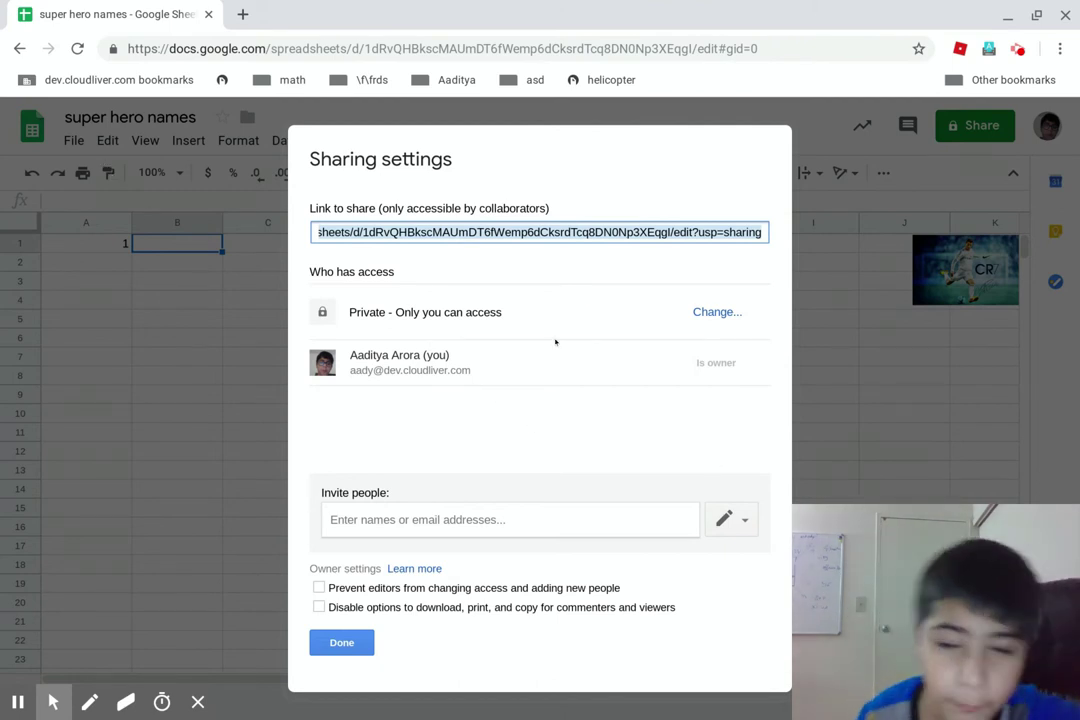
click(345, 521)
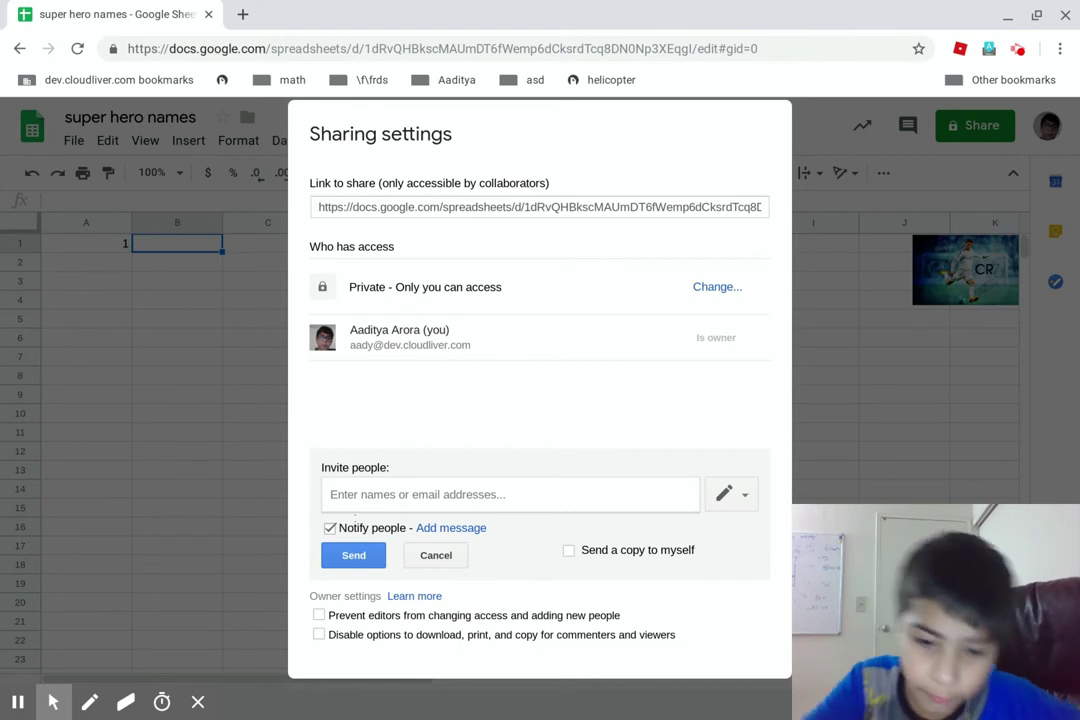
text(27aa0)
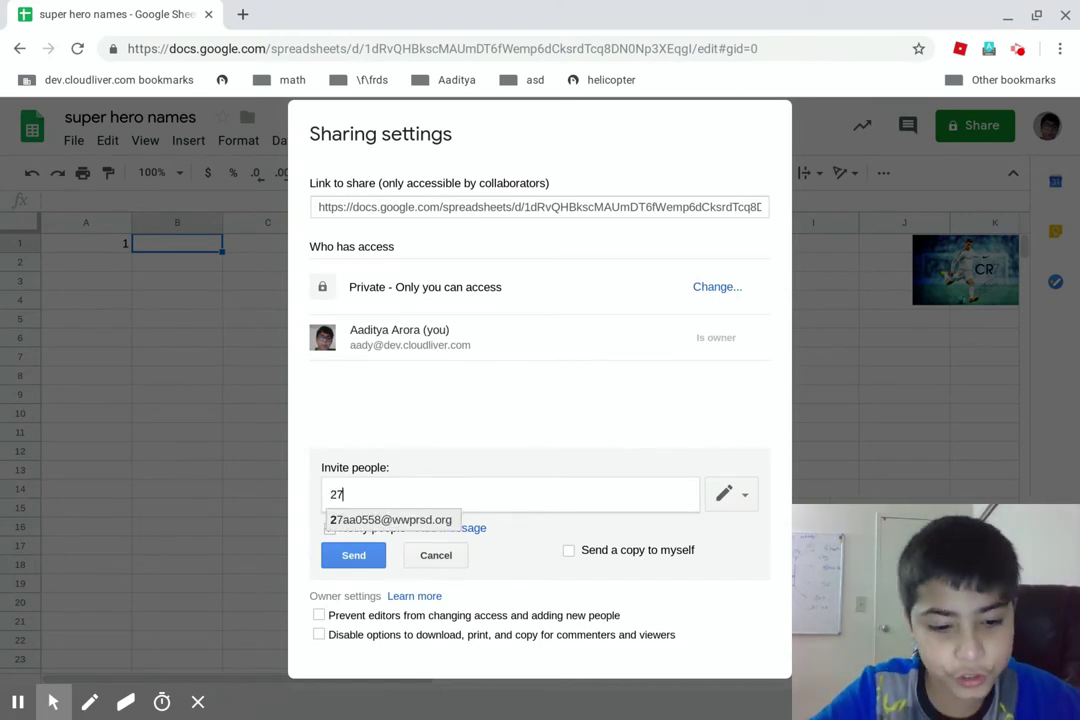
key(BackSpace)
key(BackSpace)
key(BackSpace)
key(BackSpace)
key(BackSpace)
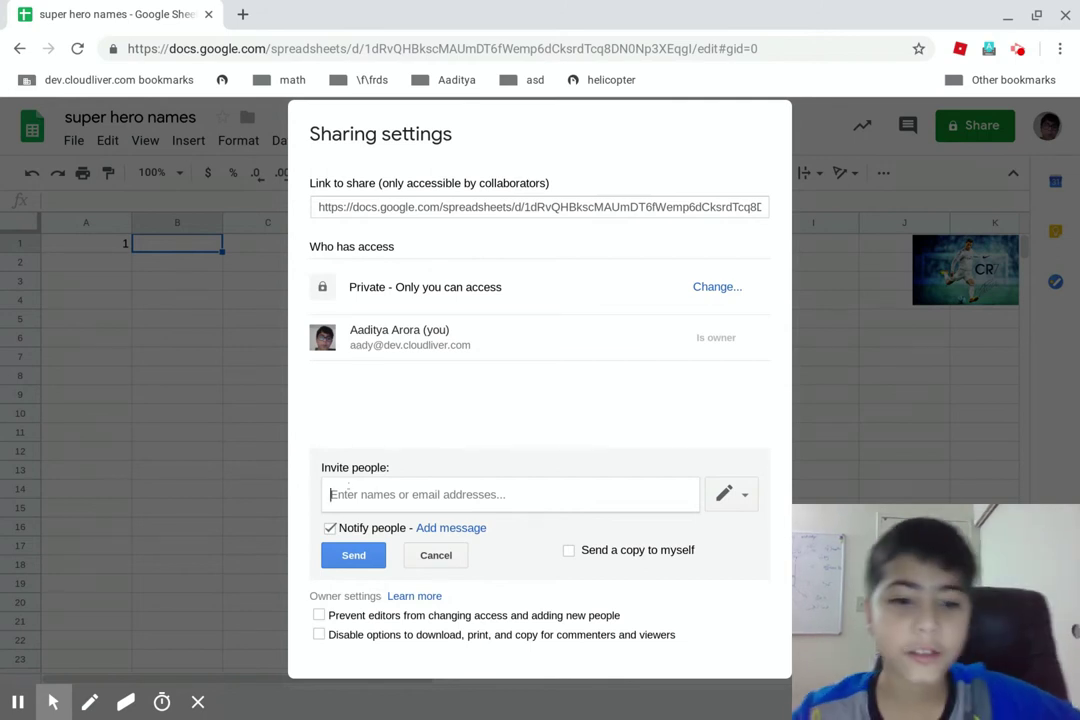
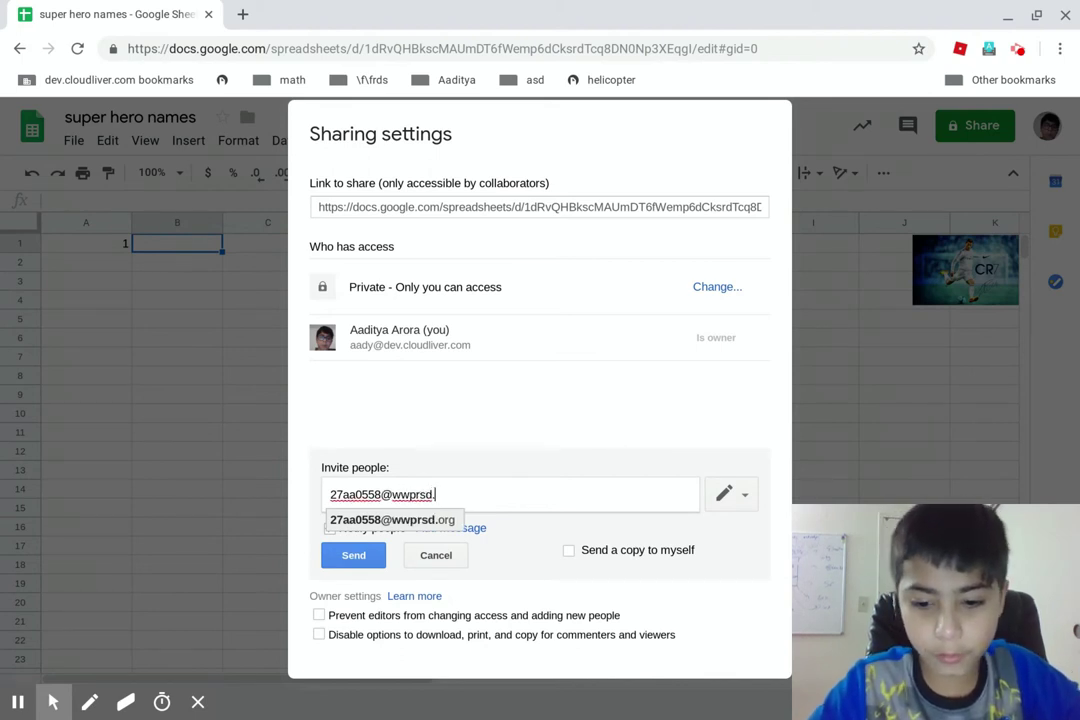
click(349, 520)
click(431, 495)
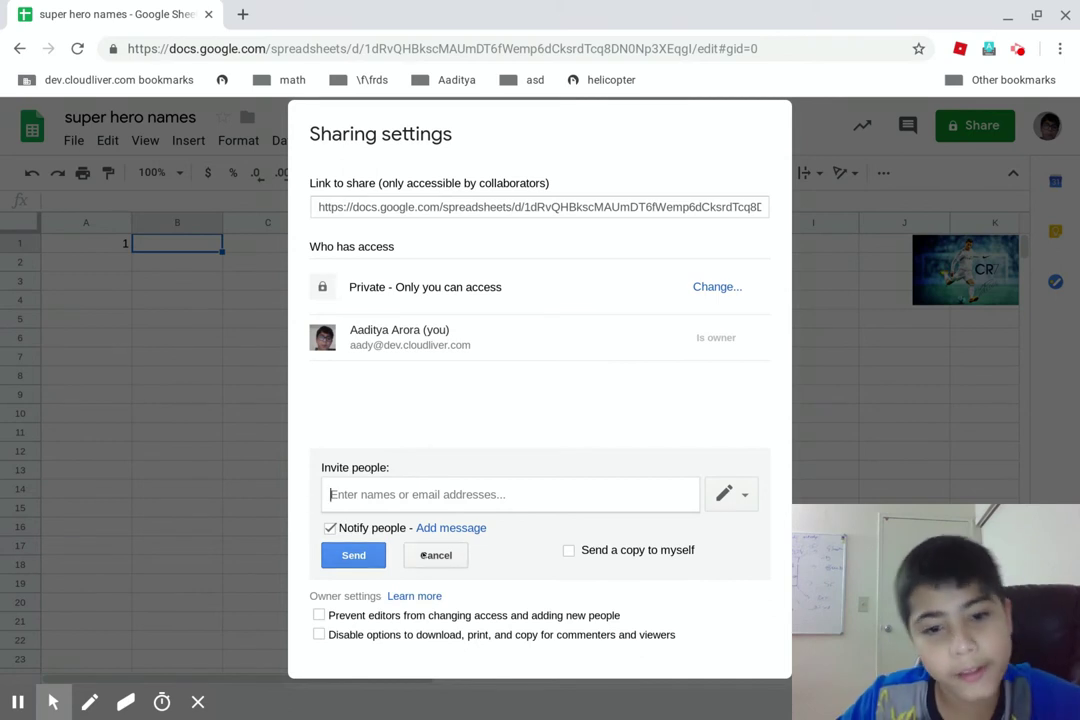
Switch invitee access through view, comment and edit, then cancel and close sharing
click(731, 494)
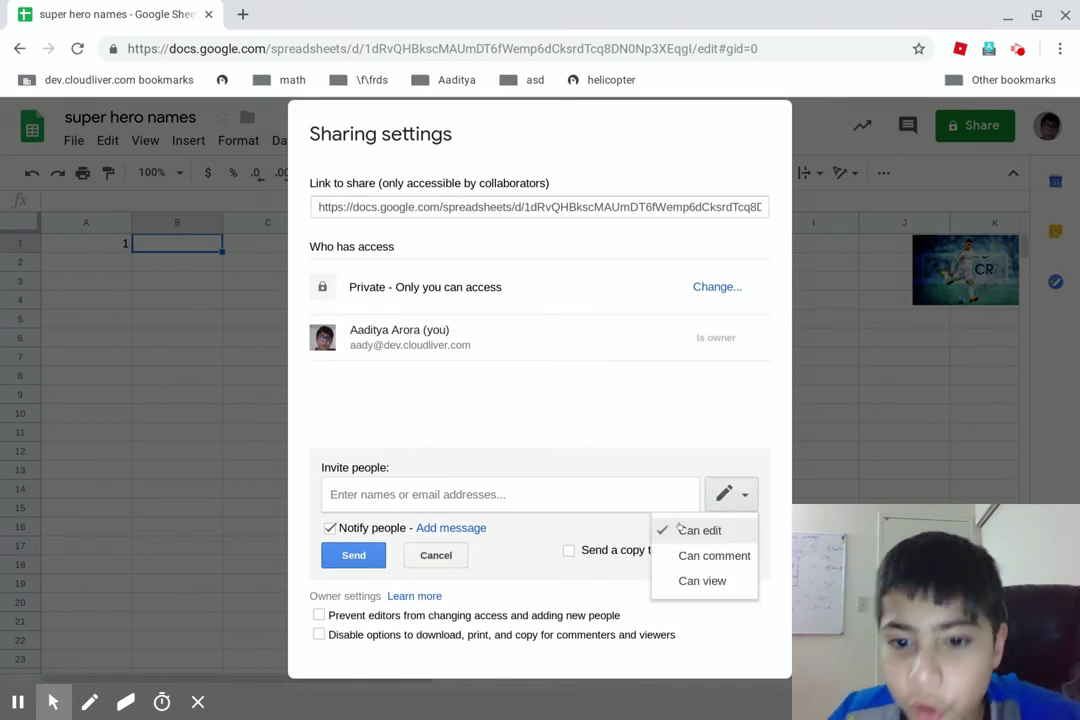
click(680, 580)
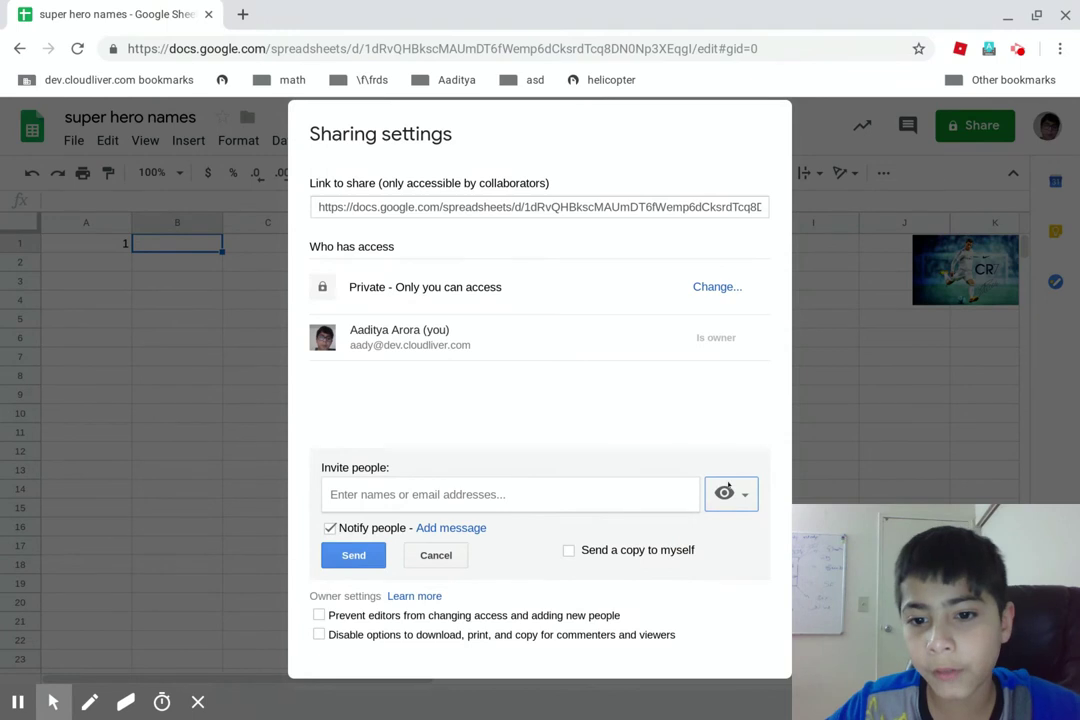
click(726, 493)
click(700, 555)
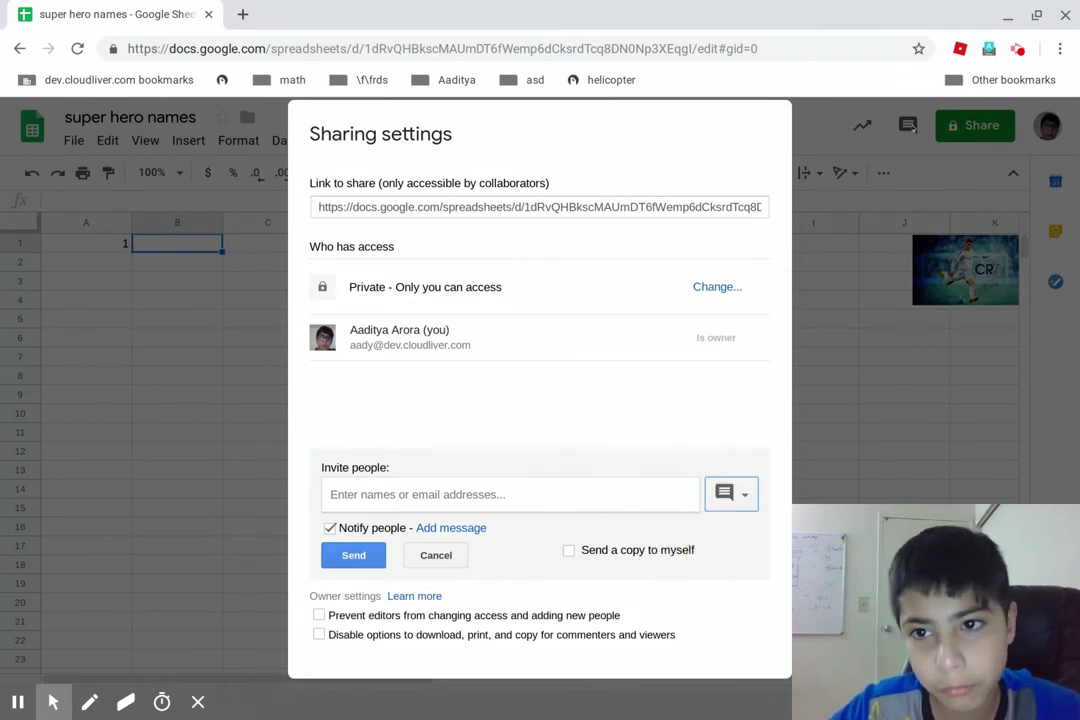
click(722, 495)
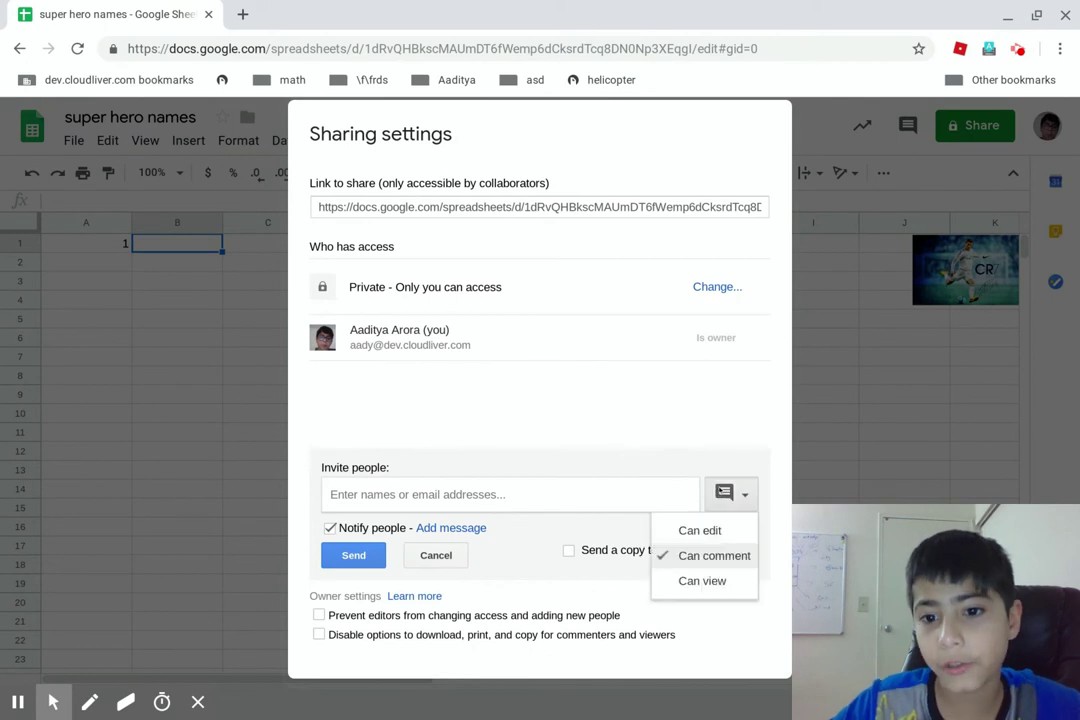
click(685, 528)
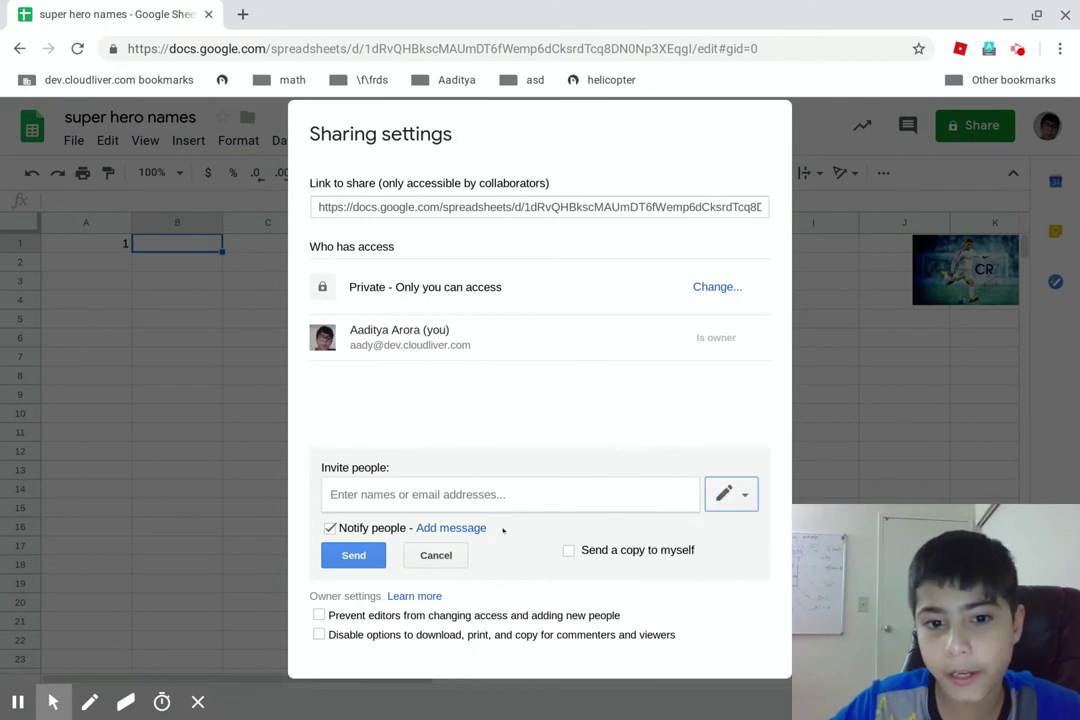
click(436, 555)
click(338, 618)
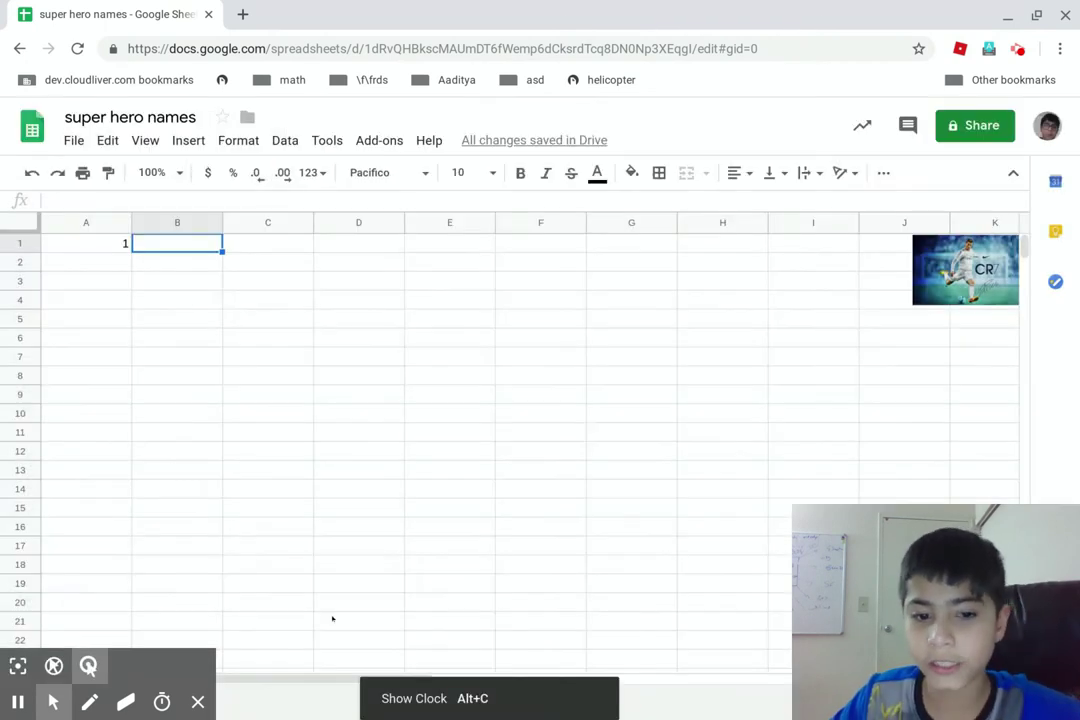
Check the Activity dashboard showing you're the only viewer, close it, and bring up the comments menu
click(862, 125)
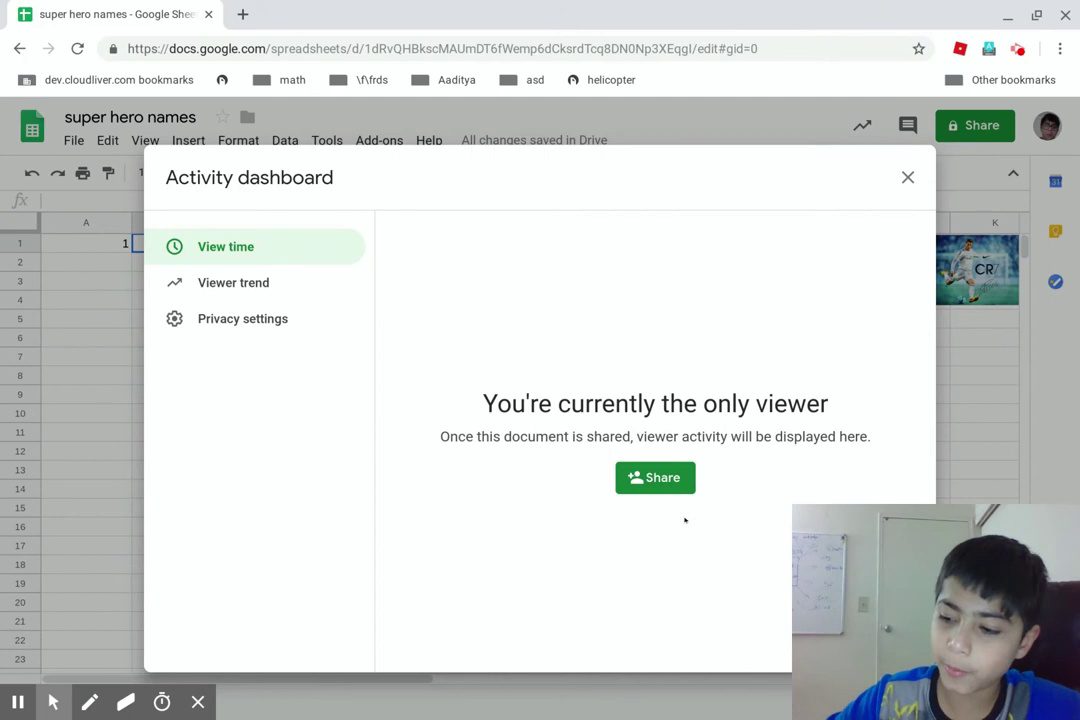
click(906, 177)
click(907, 125)
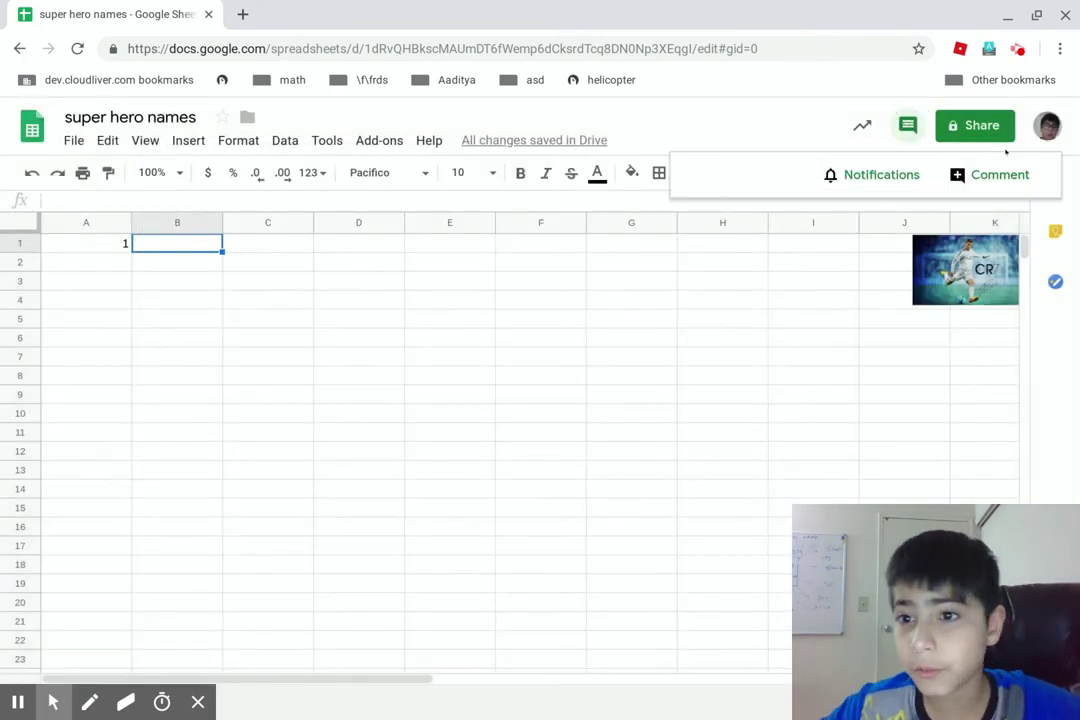
Post a 'nice job' comment on cell B1
click(990, 175)
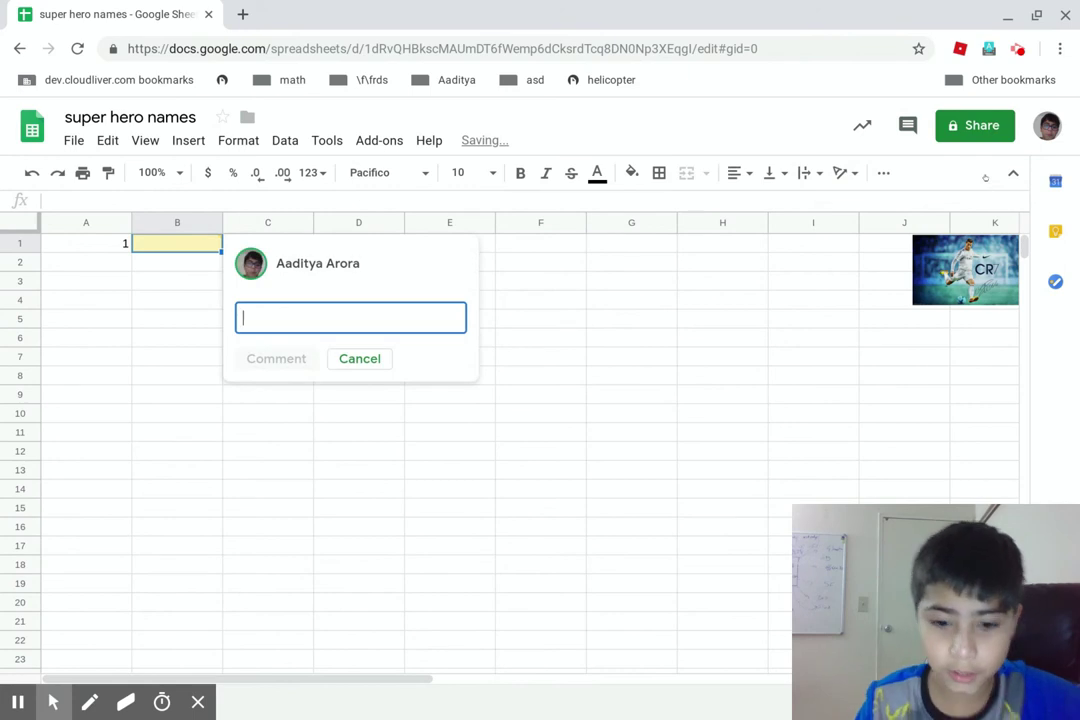
text(nic)
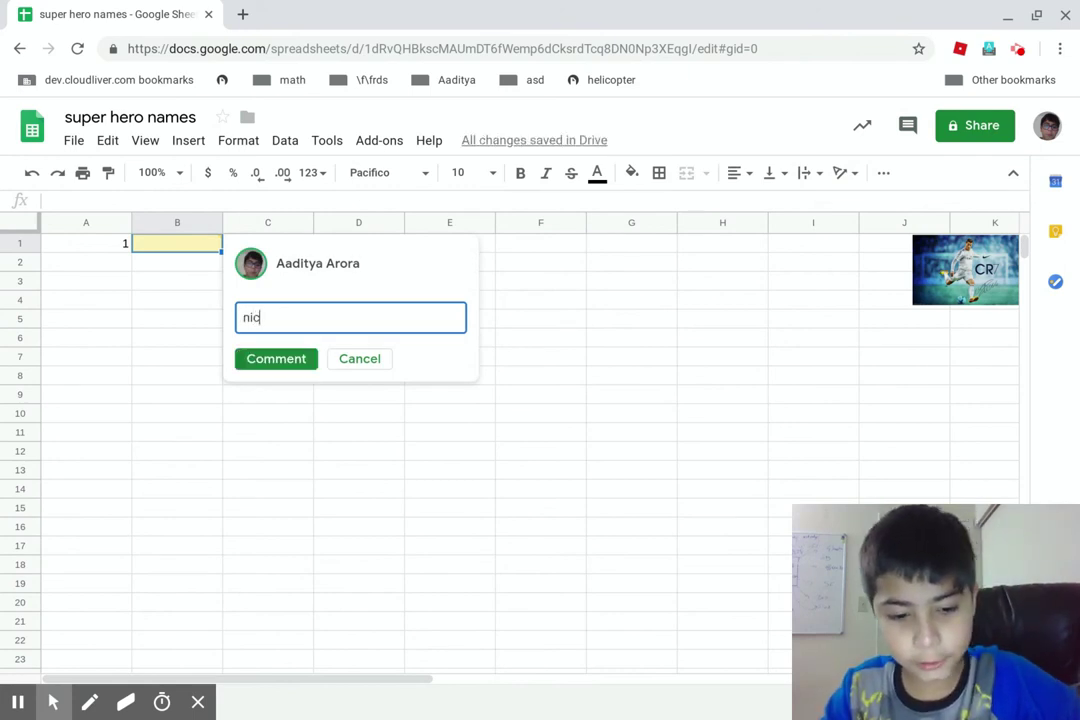
text(e job)
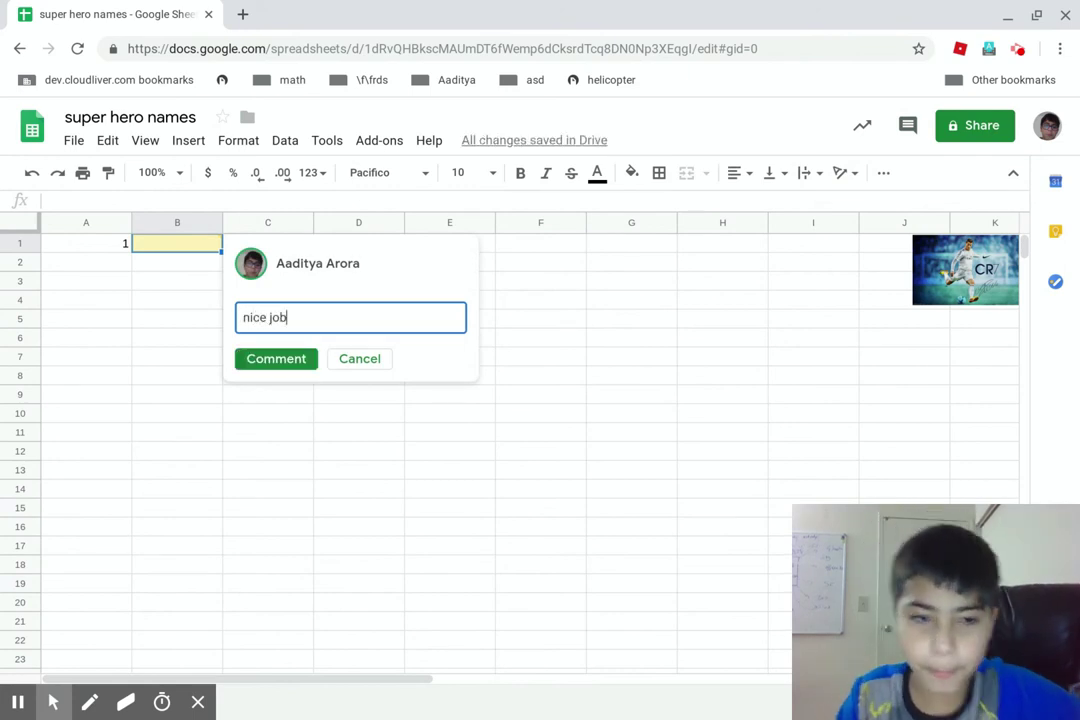
key(Return)
click(270, 378)
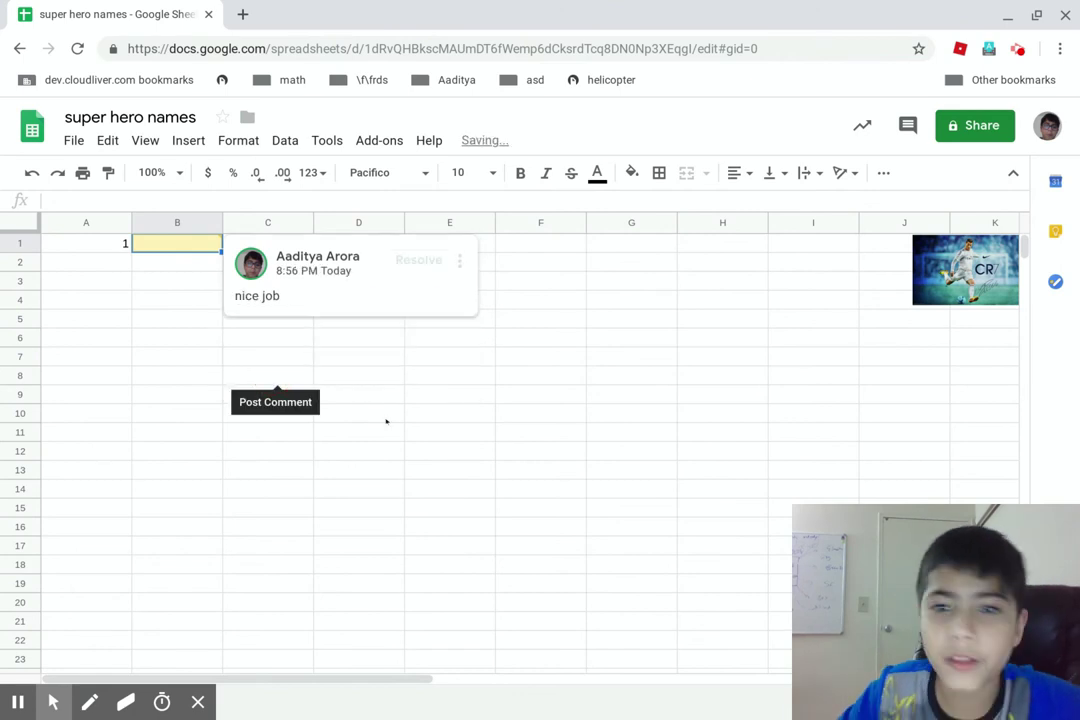
Resolve the 'nice job' comment thread and close the comment history
click(907, 125)
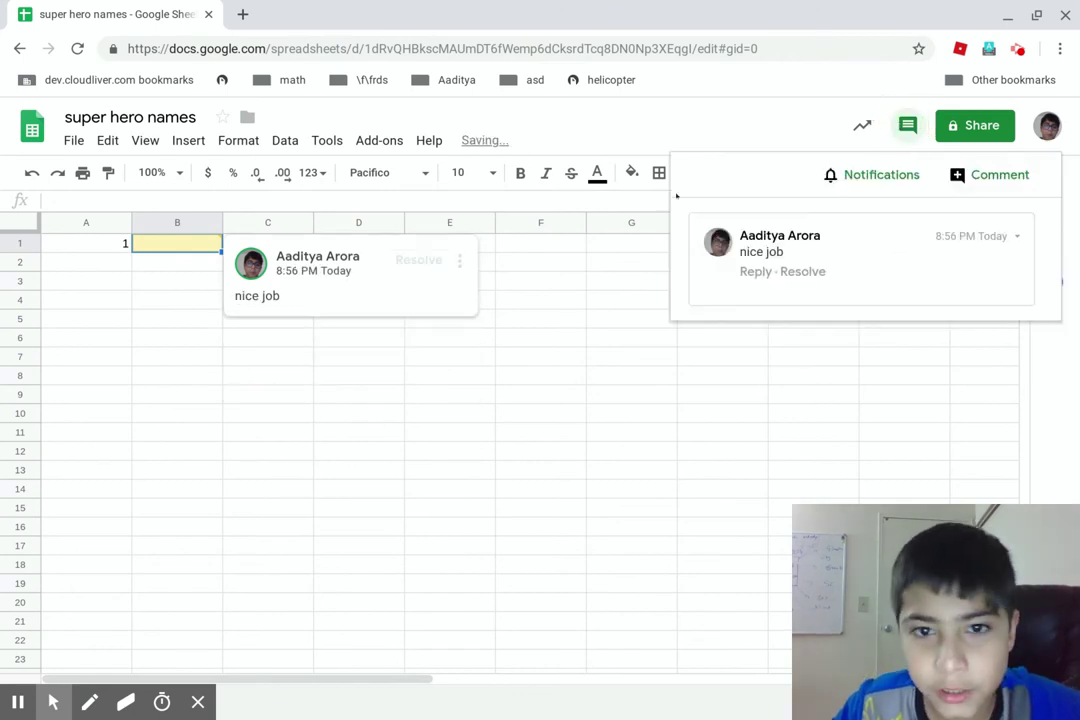
click(415, 293)
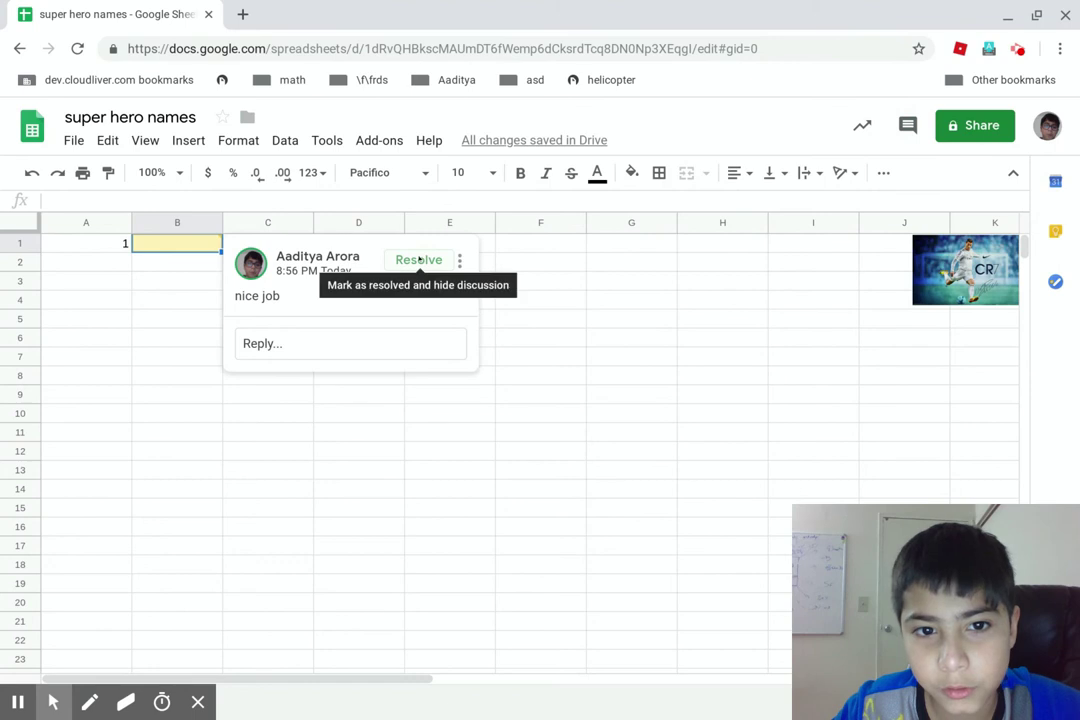
click(420, 259)
click(907, 125)
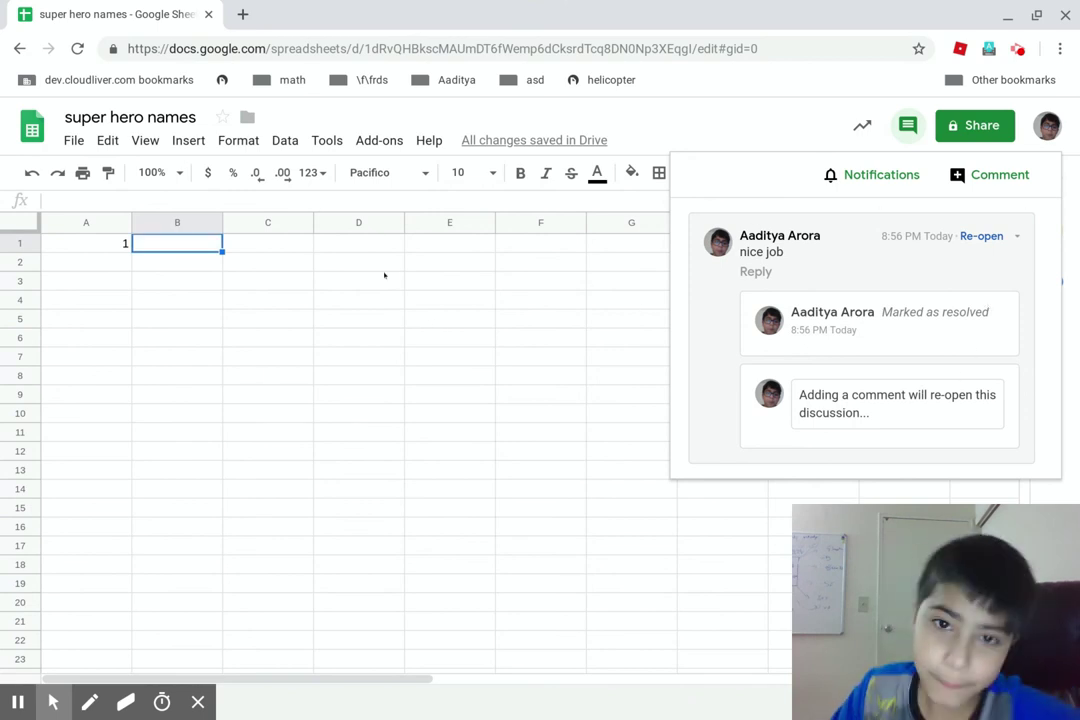
click(540, 243)
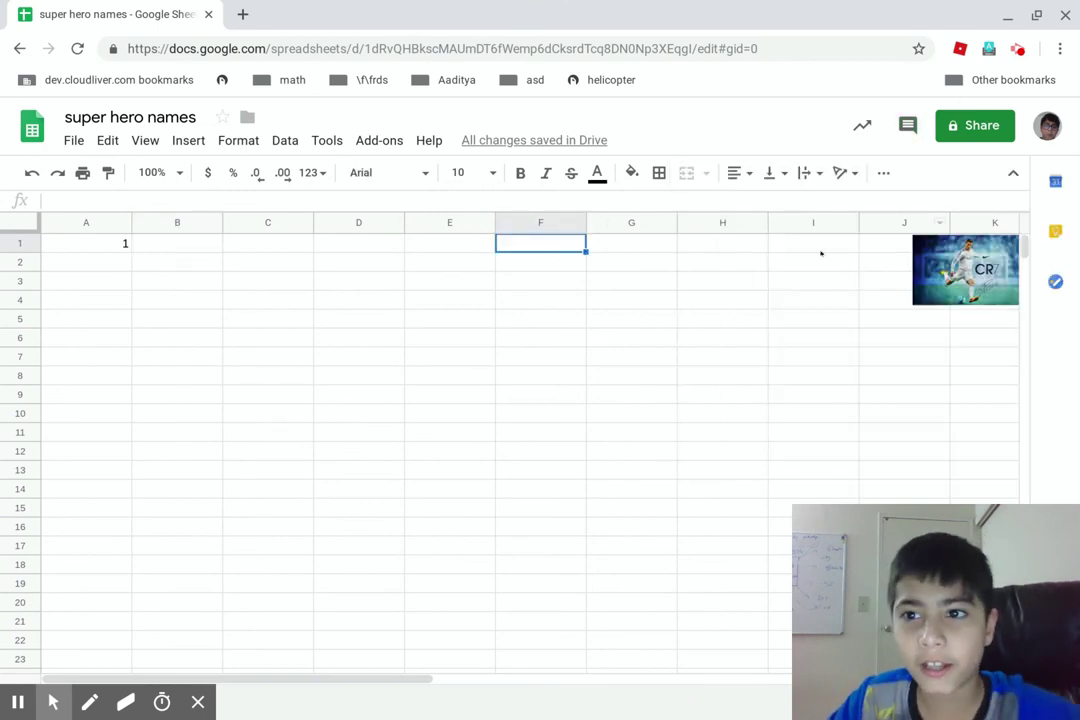